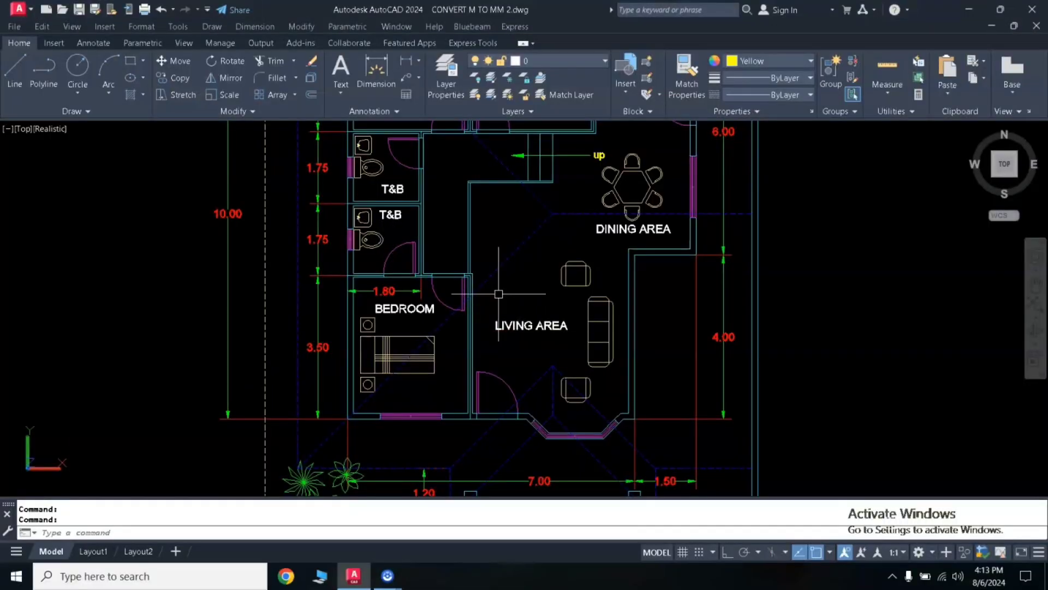
- Pan and zoom the floor plan to frame the living area, bedroom, T&B rooms and dining area
scroll(498, 293, up, 2)
scroll(506, 285, up, 2)
scroll(506, 286, down, 1)
scroll(506, 300, down, 1)
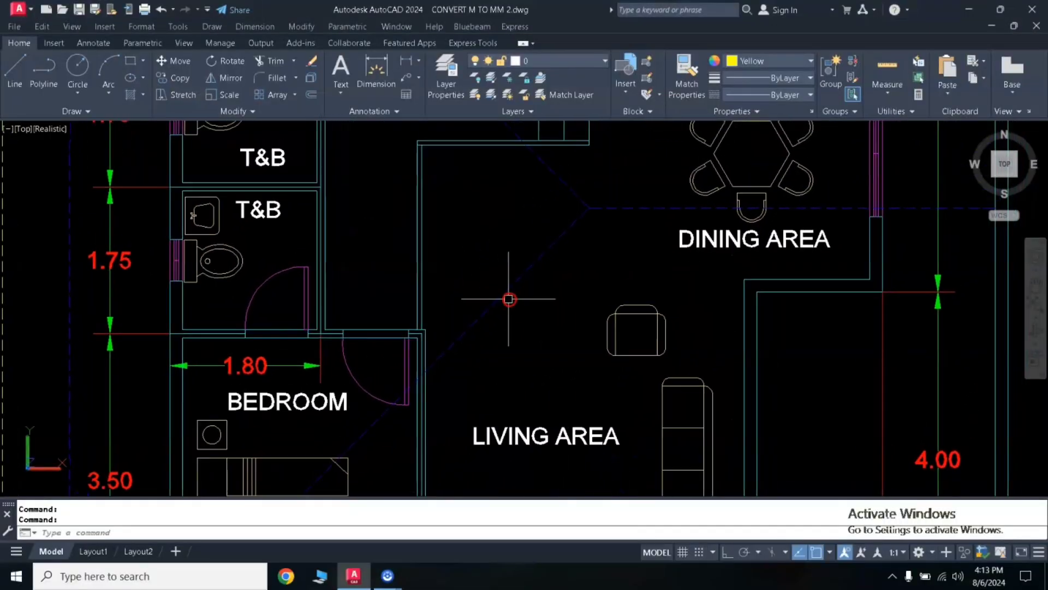
scroll(506, 286, down, 2)
scroll(511, 271, up, 2)
middle_drag(508, 273, 495, 201)
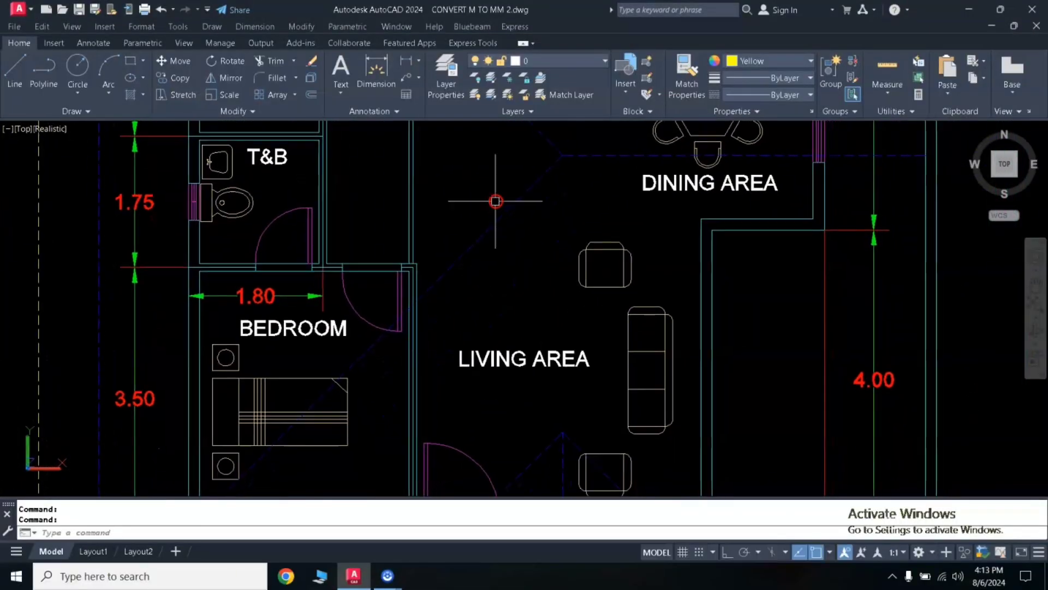
middle_drag(500, 288, 494, 234)
mouse_move(510, 311)
middle_down()
mouse_move(515, 287)
mouse_move(523, 304)
mouse_move(511, 266)
middle_up()
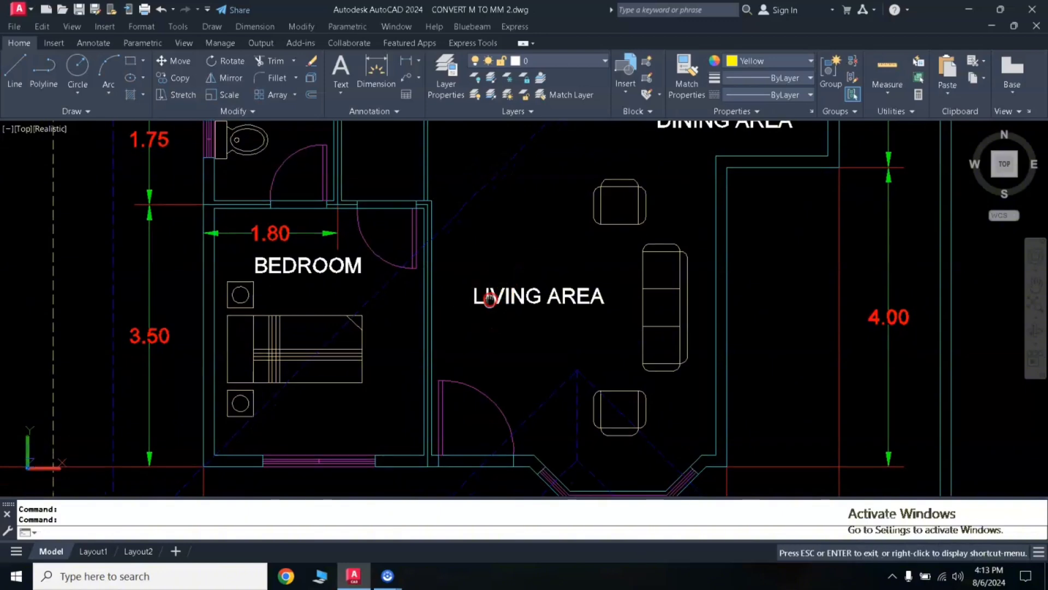
mouse_move(480, 297)
middle_down()
mouse_move(480, 276)
mouse_move(522, 304)
mouse_move(493, 315)
mouse_move(520, 241)
mouse_move(534, 293)
mouse_move(539, 257)
middle_up()
scroll(520, 240, down, 2)
scroll(540, 304, up, 2)
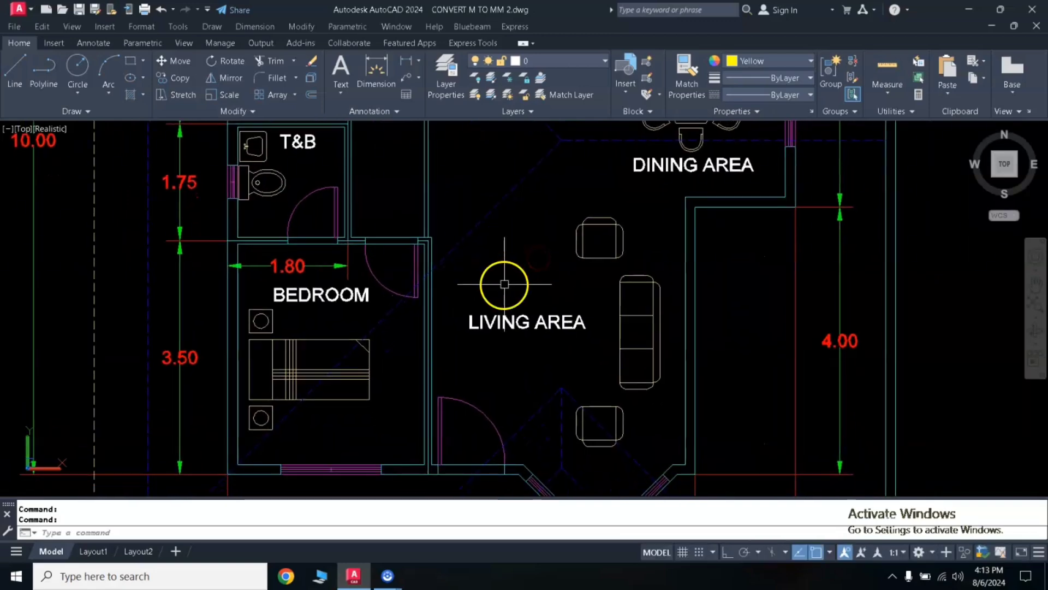
scroll(501, 280, up, 3)
scroll(501, 276, down, 5)
scroll(480, 275, up, 1)
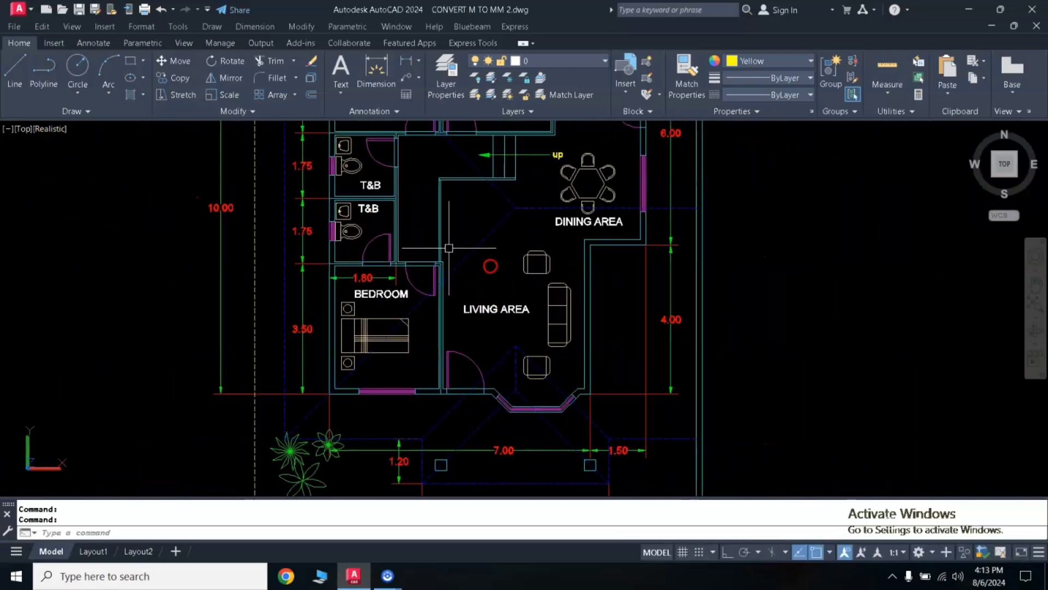
scroll(437, 280, up, 1)
scroll(406, 284, up, 1)
middle_drag(404, 284, 370, 251)
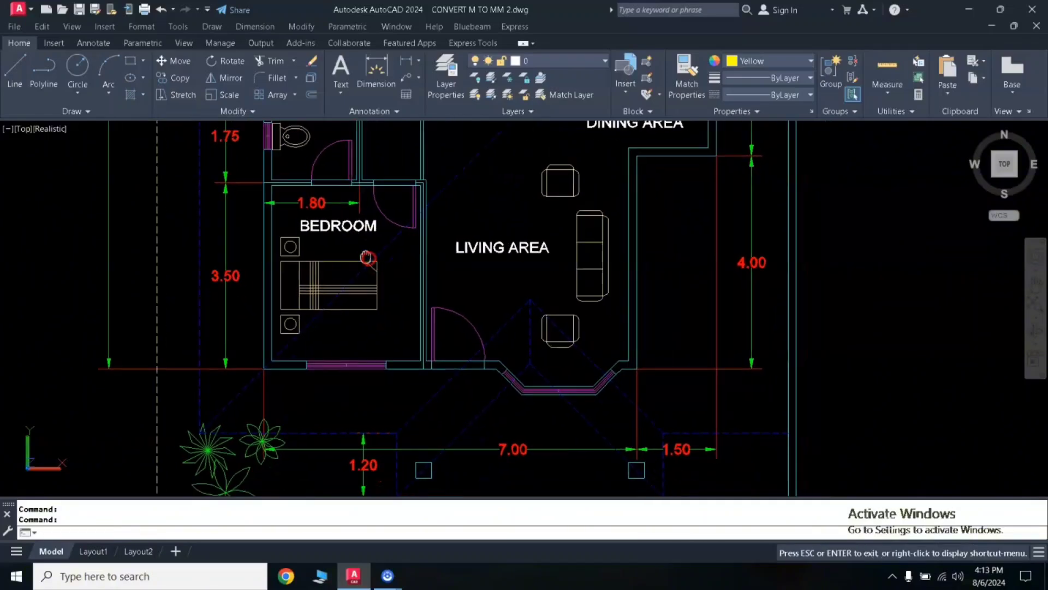
mouse_move(484, 339)
middle_down()
mouse_move(545, 310)
mouse_move(498, 339)
middle_up()
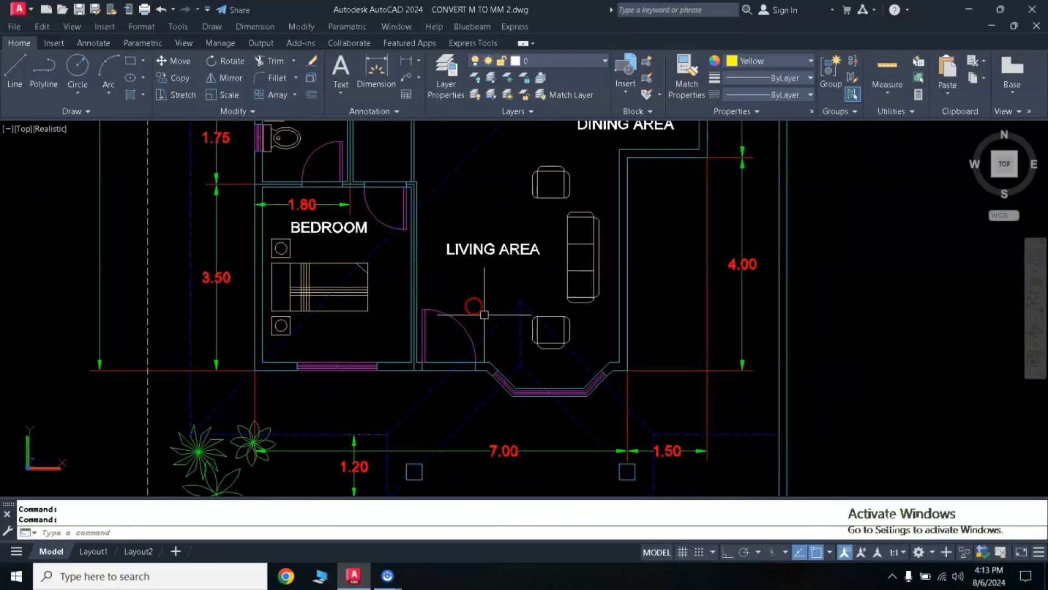
scroll(477, 301, up, 1)
scroll(469, 290, down, 2)
middle_drag(472, 290, 499, 308)
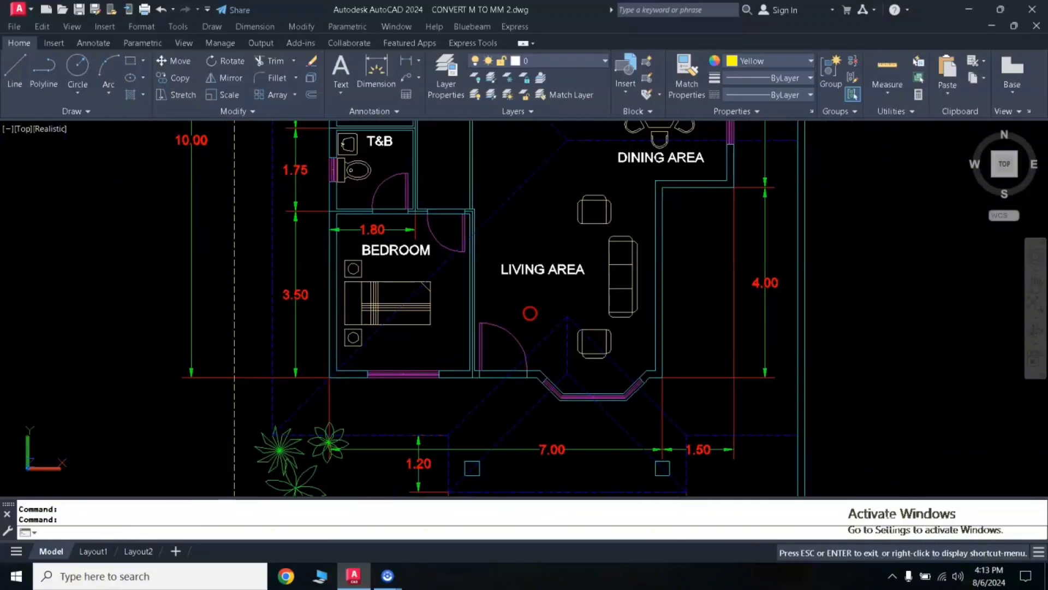
middle_drag(536, 277, 503, 273)
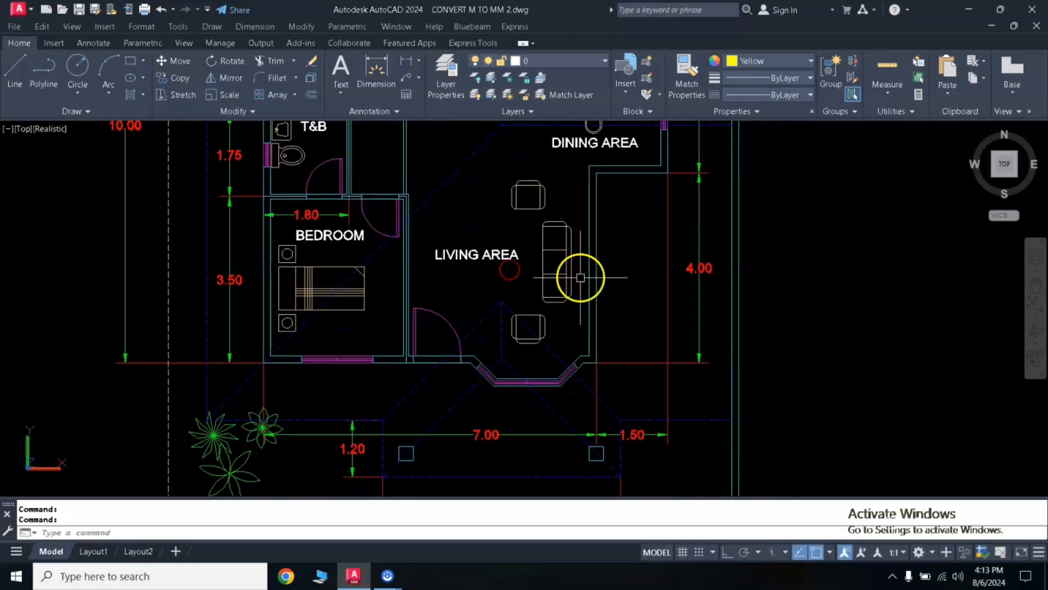
middle_drag(581, 276, 536, 285)
scroll(517, 294, up, 1)
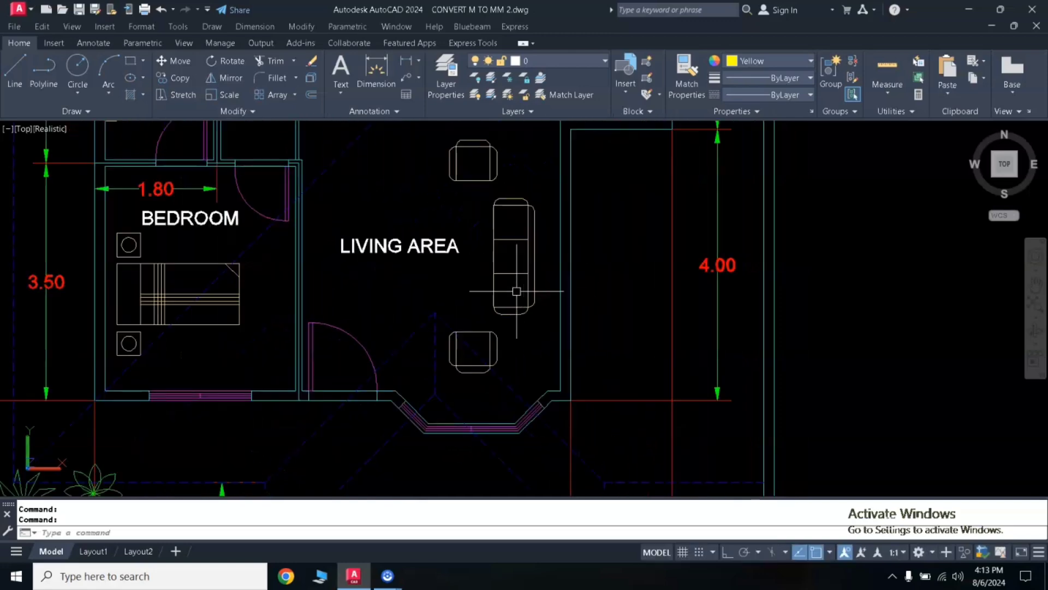
mouse_move(515, 236)
middle_down()
mouse_move(540, 241)
mouse_move(514, 252)
middle_up()
scroll(538, 241, down, 1)
scroll(502, 275, up, 1)
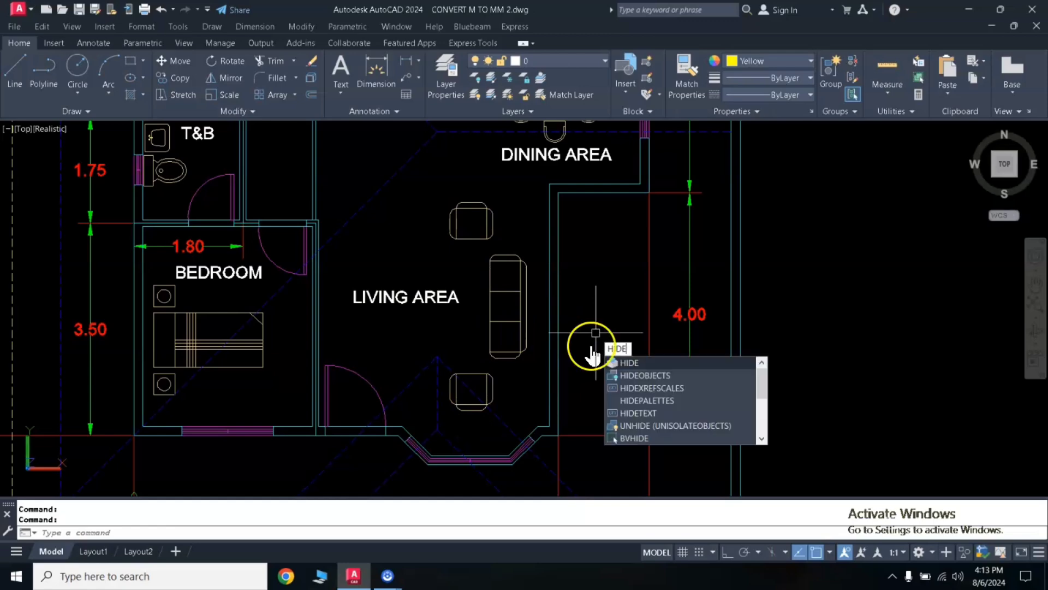
- Hide the living-area sofa and chairs plus the bed and nightstands with HIDEOBJECTS
click(641, 375)
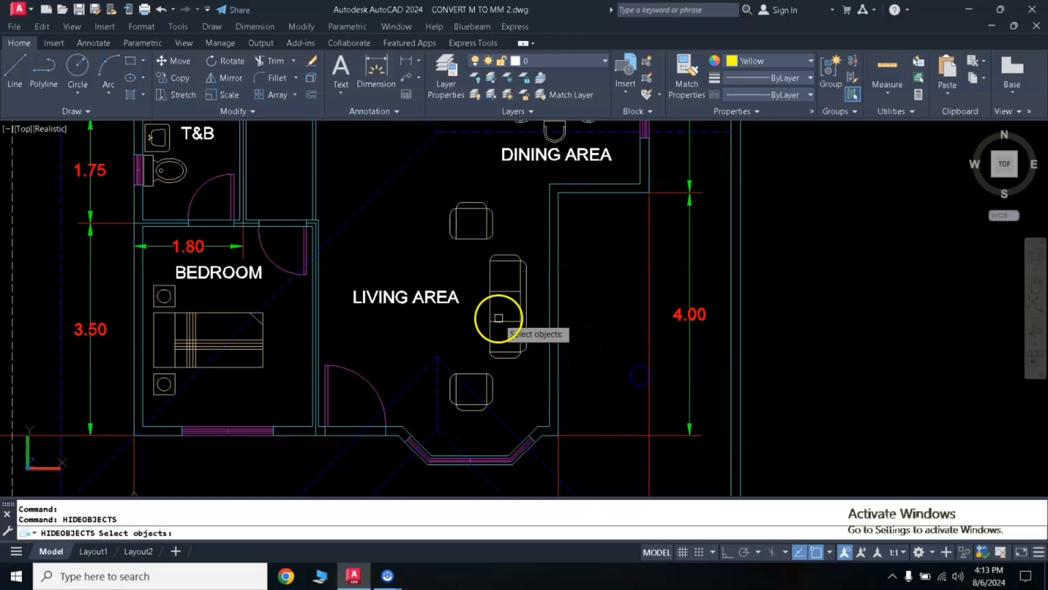
click(430, 193)
click(487, 241)
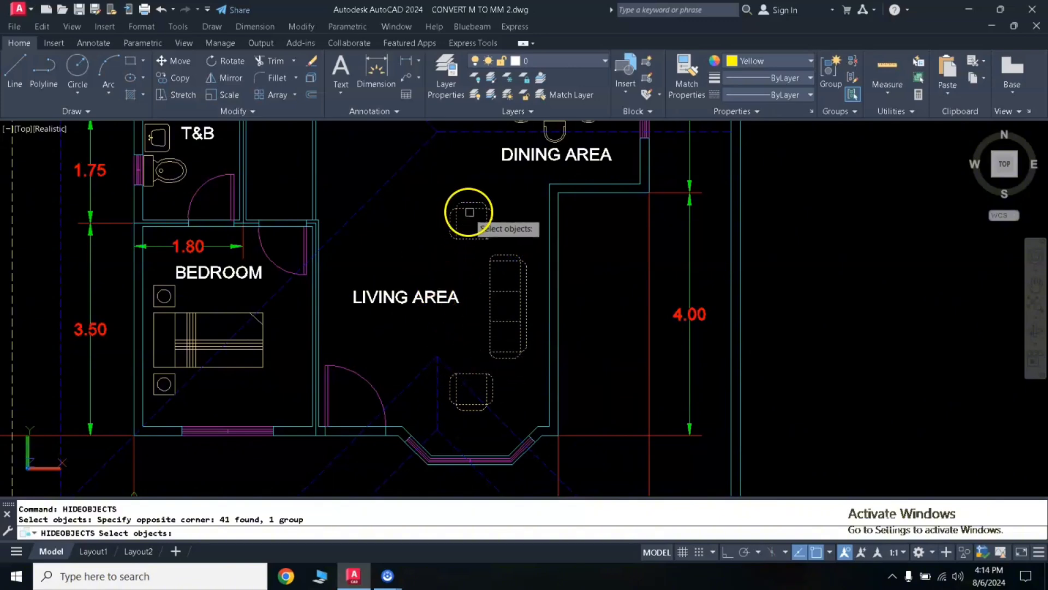
click(123, 277)
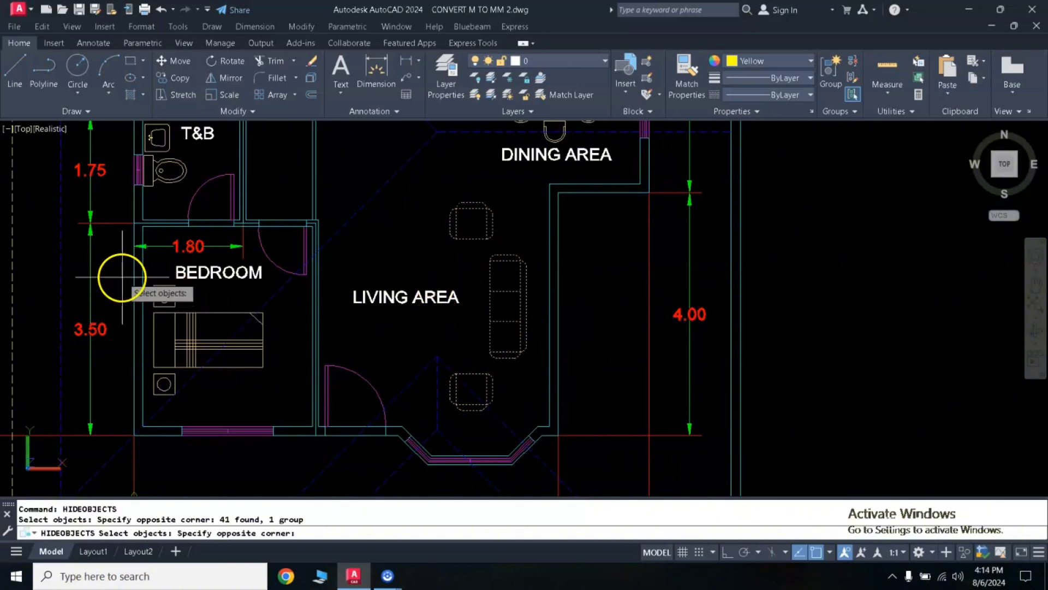
click(281, 405)
key(Return)
text(UNhi)
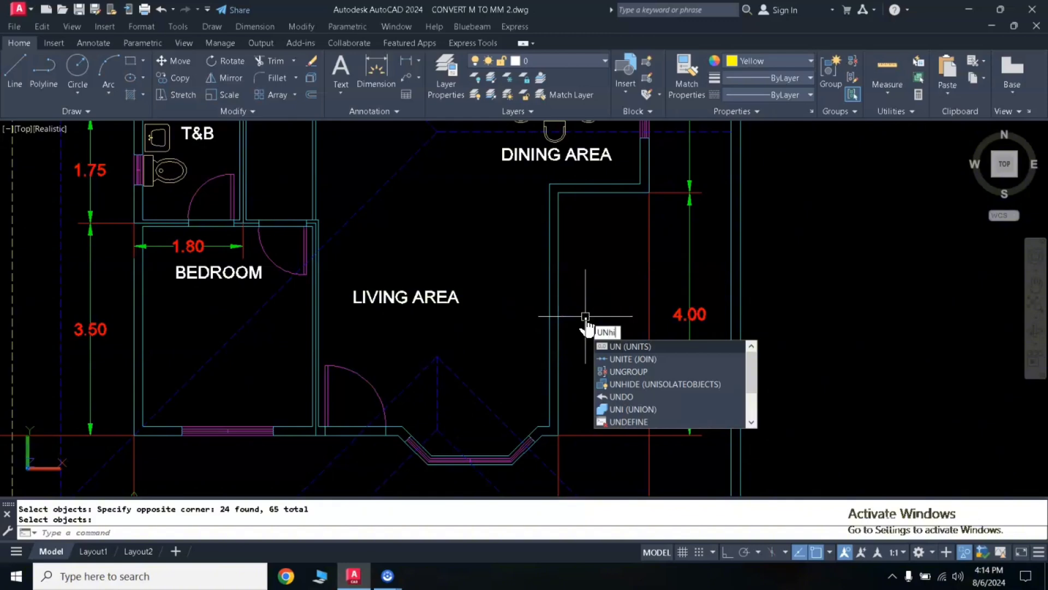
- Restore all 65 hidden furniture objects with UNHIDE, then pan to empty space beside the plan
text(de)
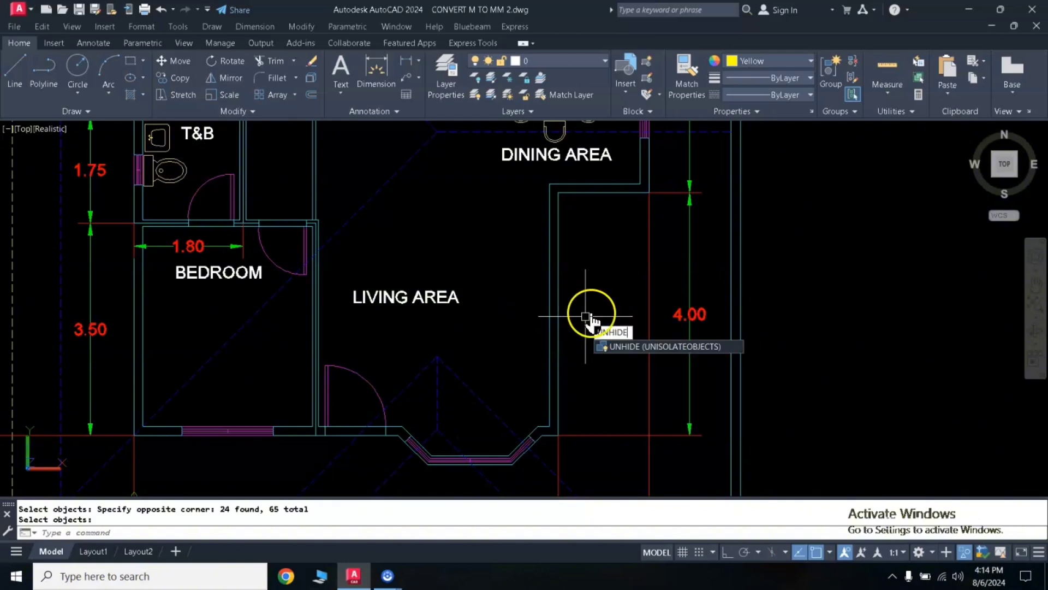
click(691, 349)
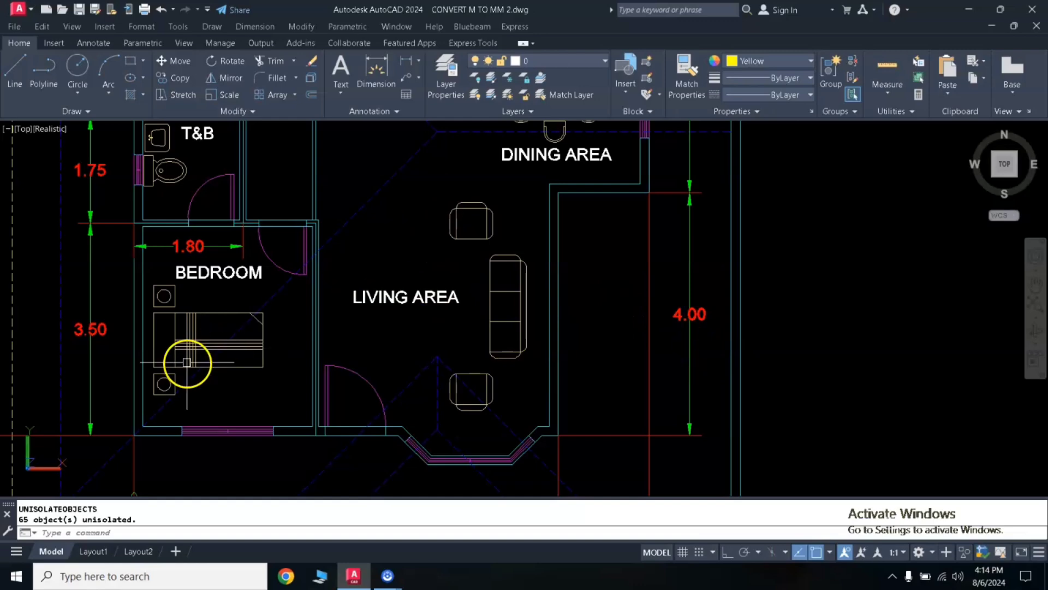
middle_drag(456, 338, 199, 494)
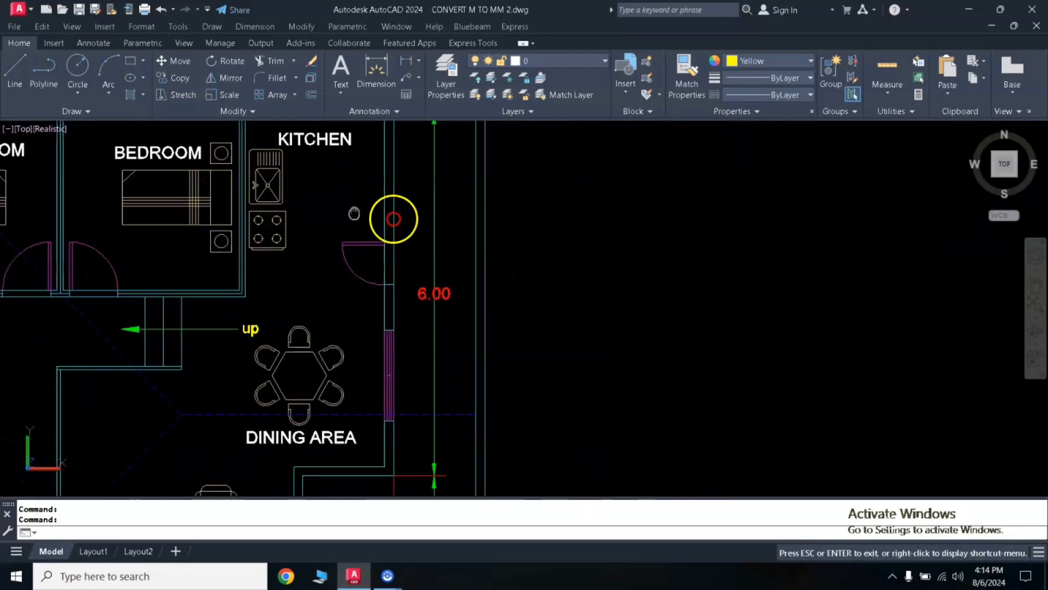
middle_drag(543, 284, 468, 266)
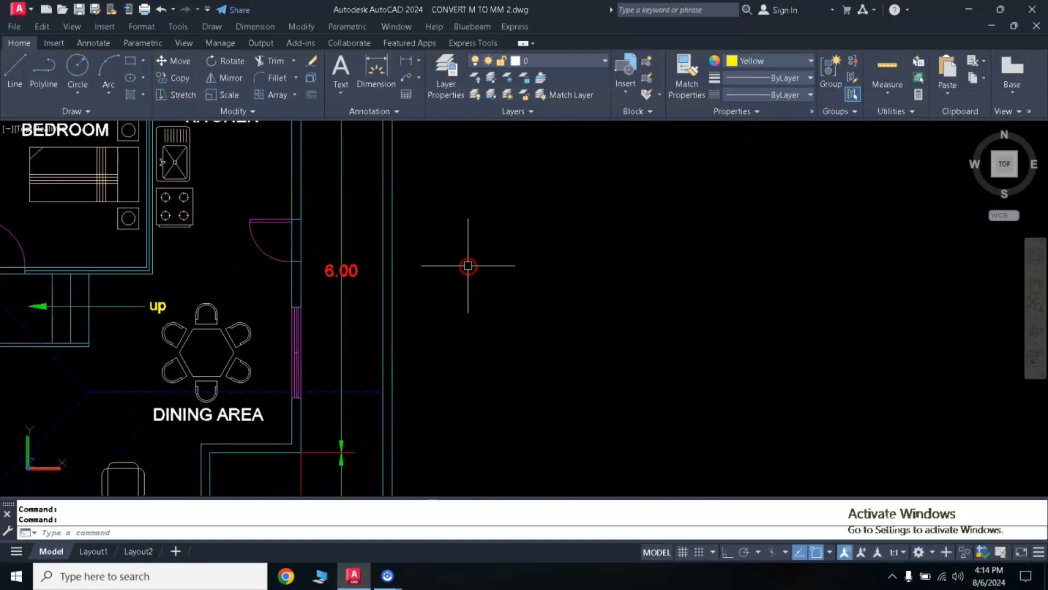
mouse_move(538, 283)
middle_down()
mouse_move(475, 276)
mouse_move(480, 260)
mouse_move(412, 311)
mouse_move(422, 314)
middle_up()
scroll(474, 289, down, 2)
- Draw a wide rectangle and a tall rectangle beside the floor plan
text(c)
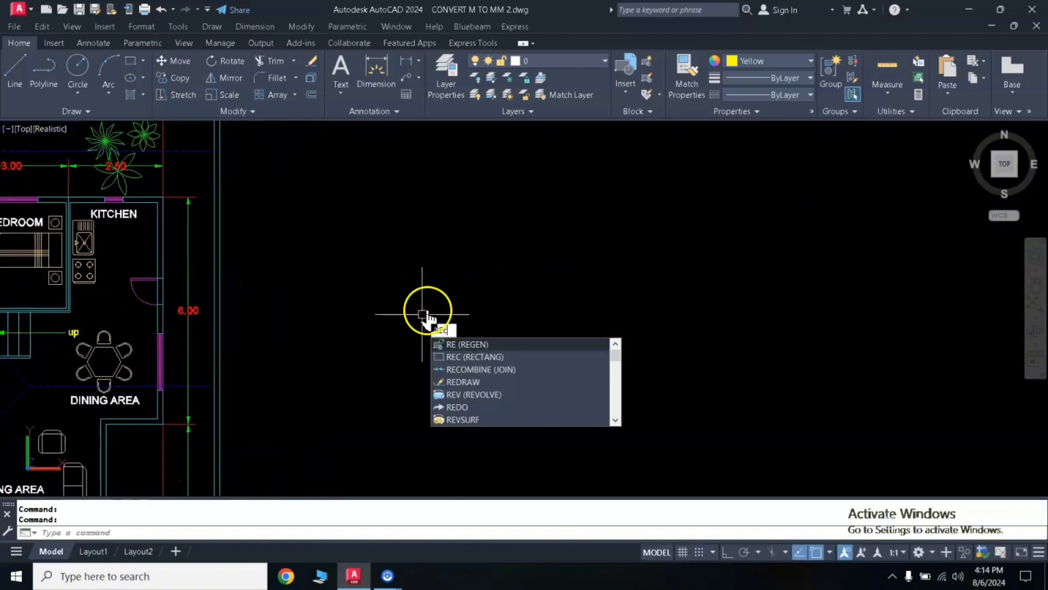
key(Return)
click(387, 263)
click(670, 321)
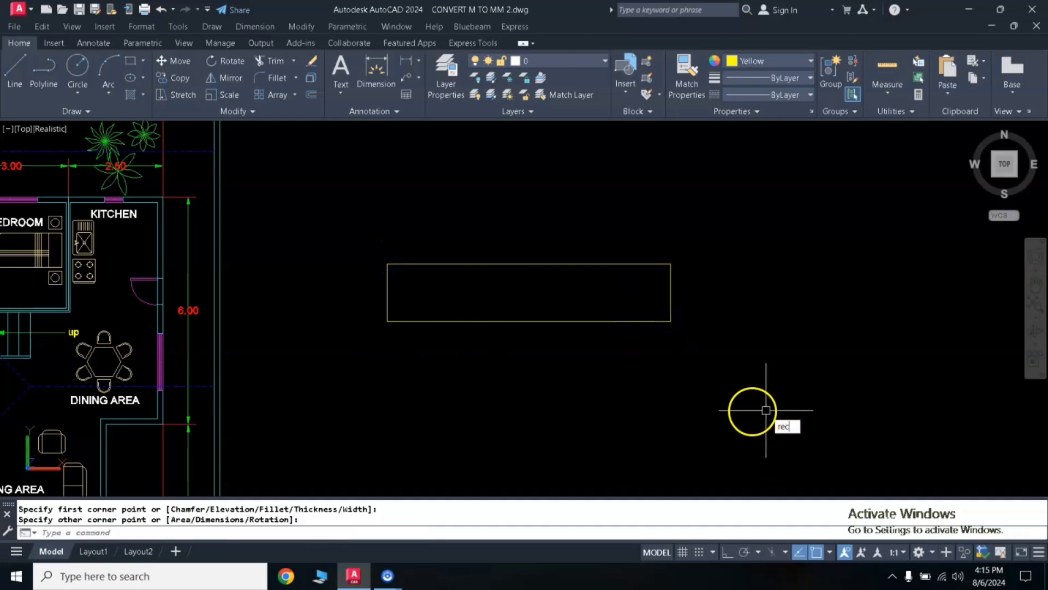
key(Return)
click(751, 430)
click(810, 190)
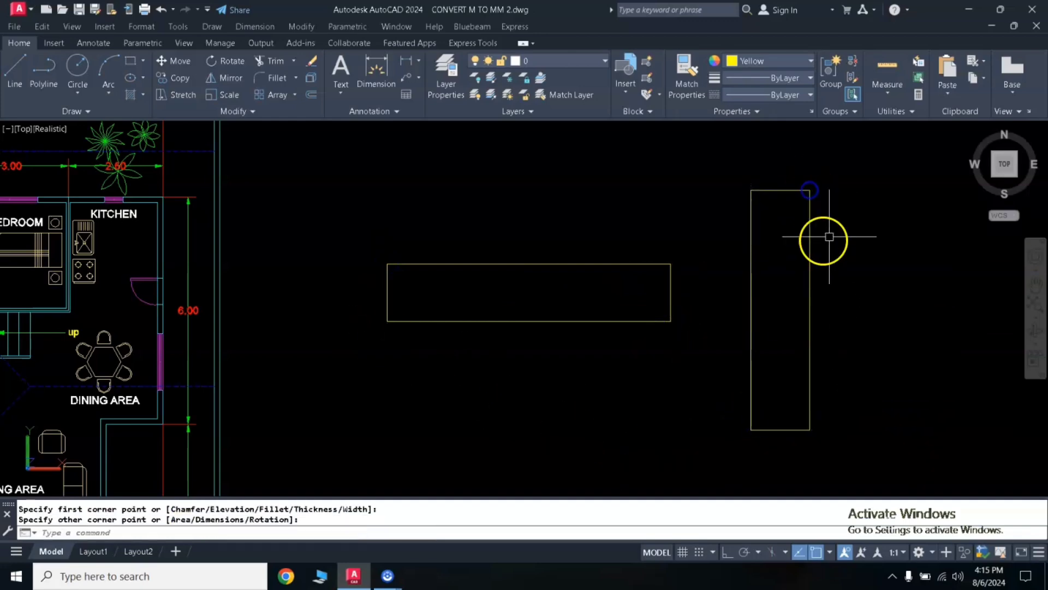
- Move the tall rectangle from its bottom midpoint onto the wide rectangle's top midpoint
click(829, 236)
click(718, 445)
key(Return)
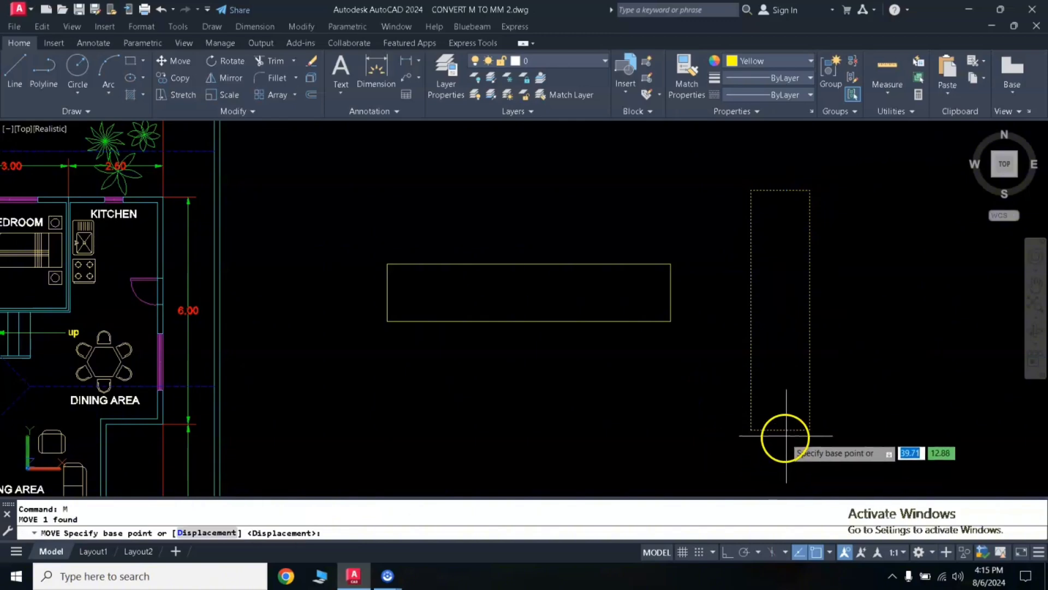
click(781, 430)
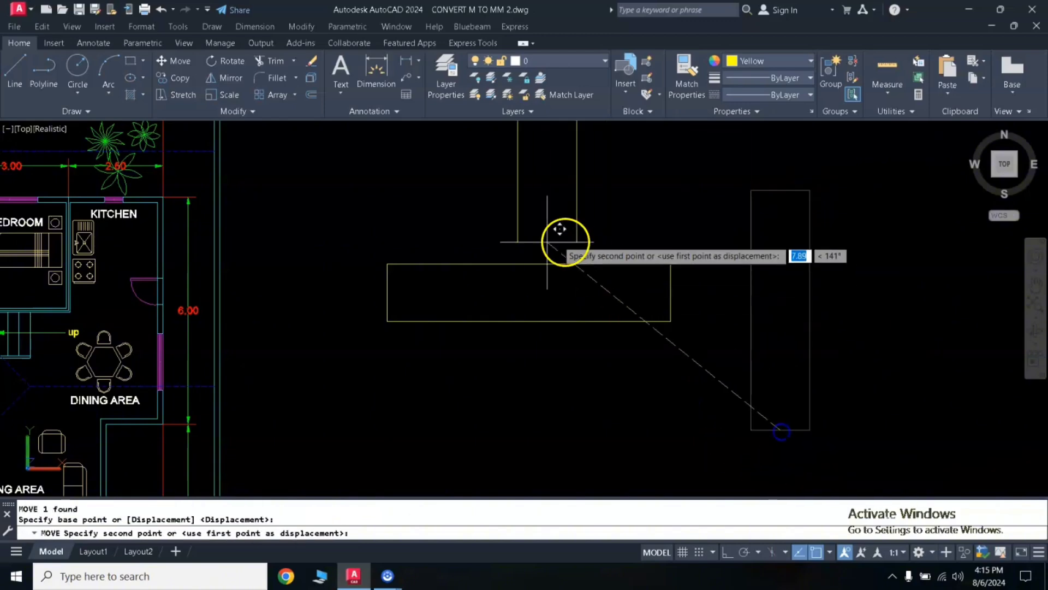
click(528, 264)
scroll(500, 283, down, 2)
scroll(549, 323, up, 1)
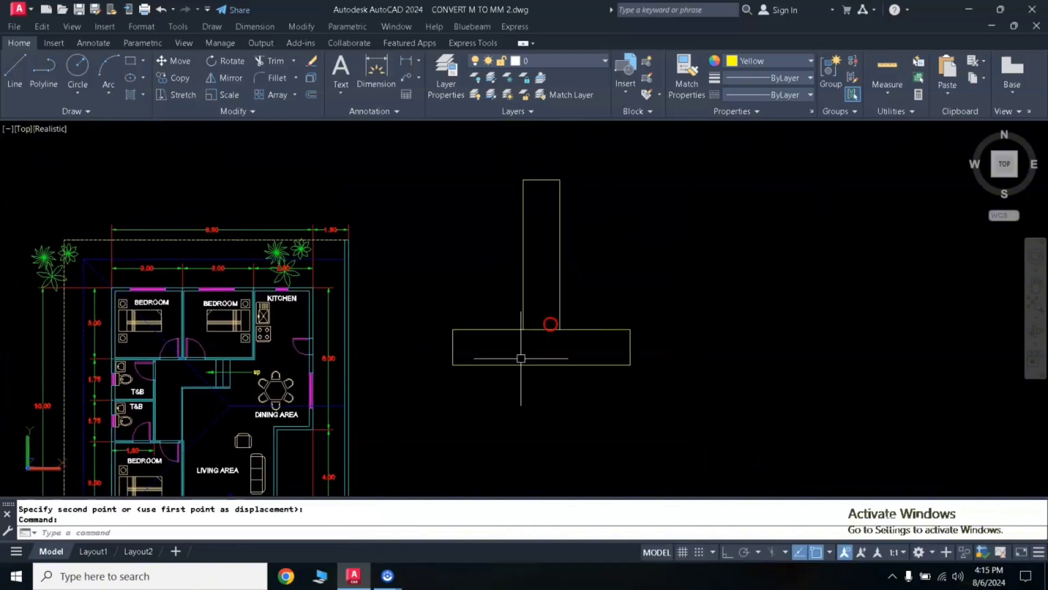
scroll(506, 367, up, 2)
scroll(499, 329, up, 2)
- Draw a horizontal furniture line across the inside bottom of the wide rectangle
scroll(438, 355, up, 2)
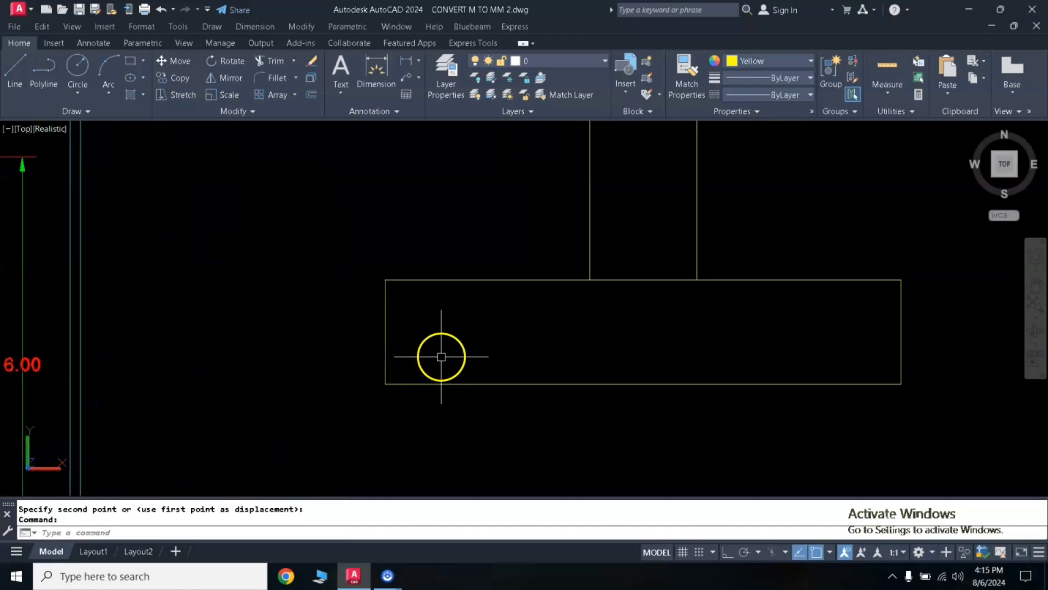
text(L)
key(Return)
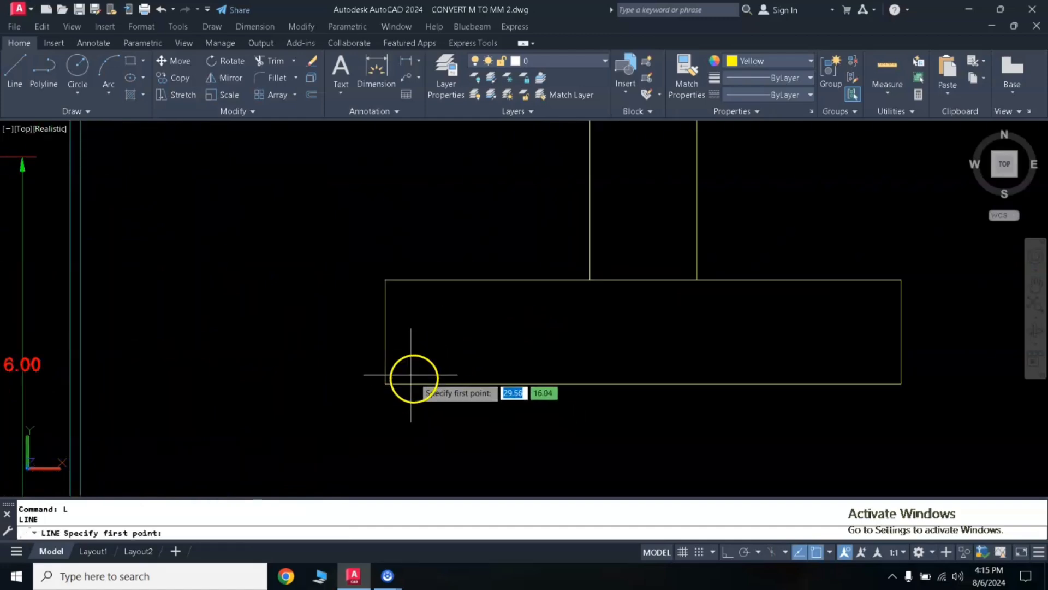
click(395, 373)
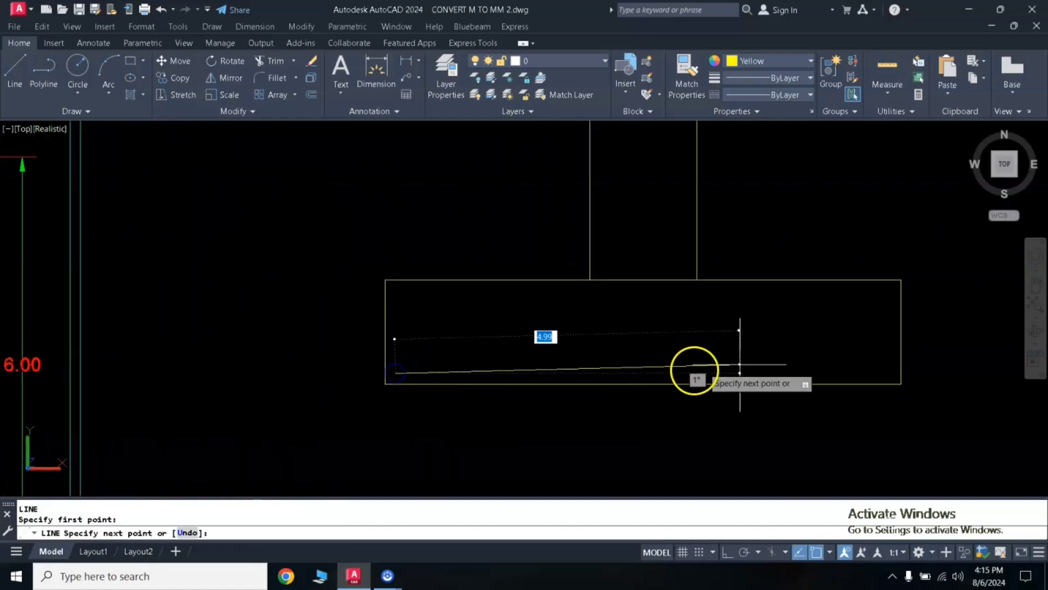
click(720, 552)
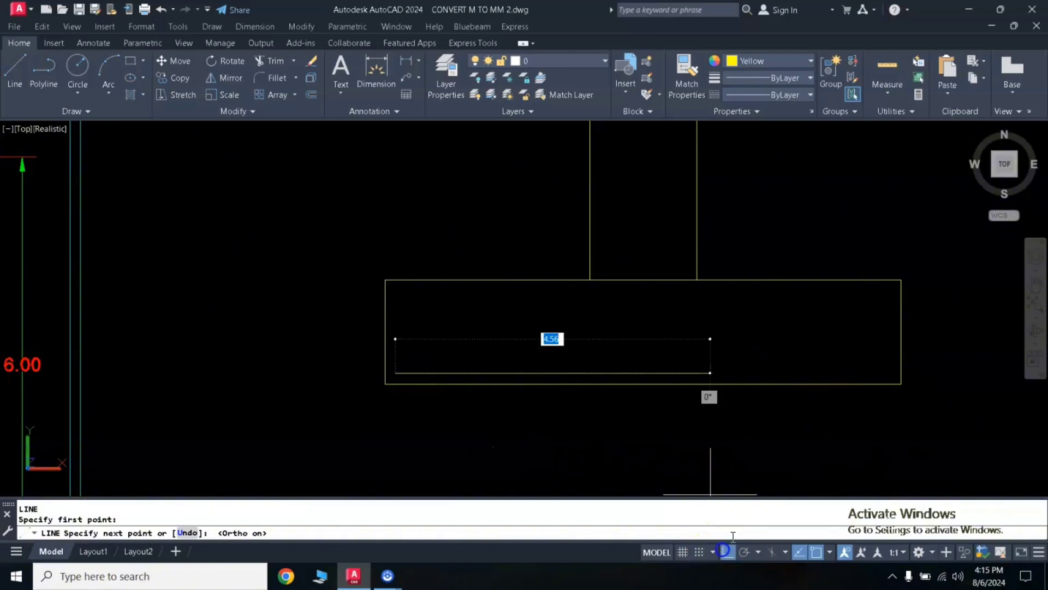
click(889, 366)
key(Return)
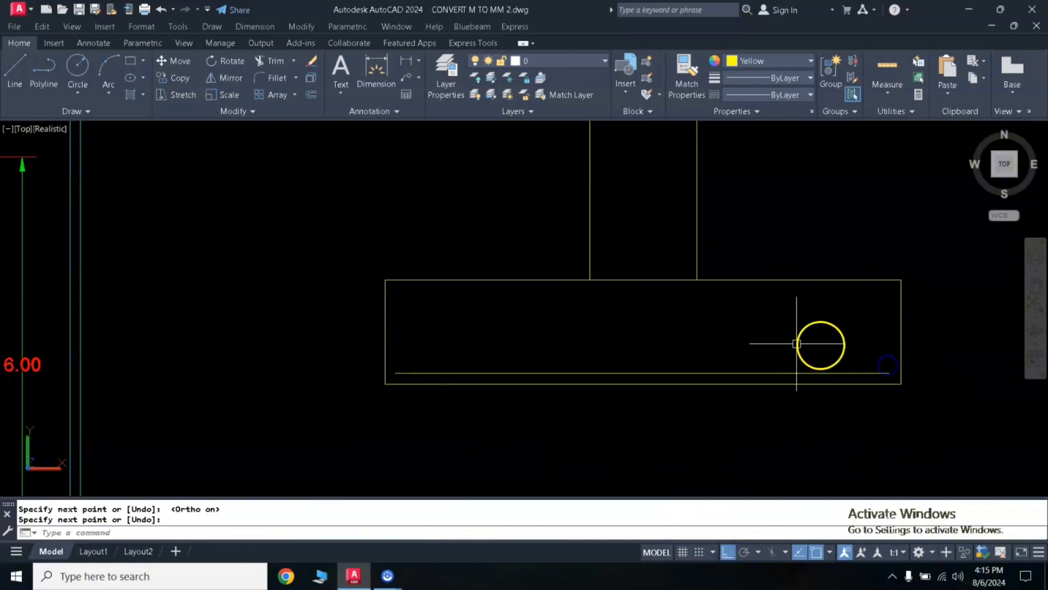
click(735, 378)
click(574, 247)
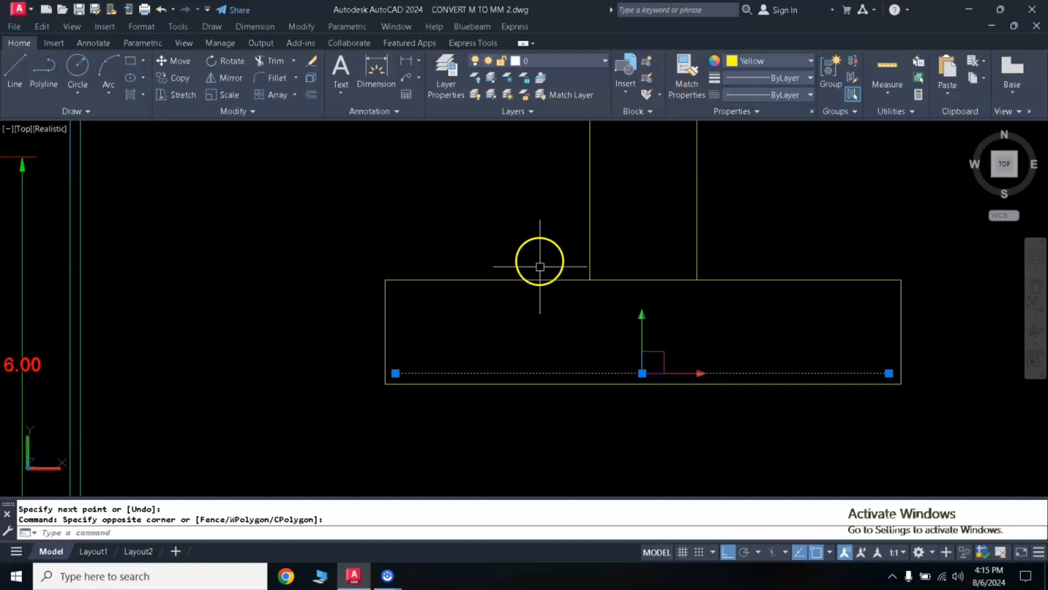
- Draw a short vertical line rising from the furniture line's left end
text(l)
key(Return)
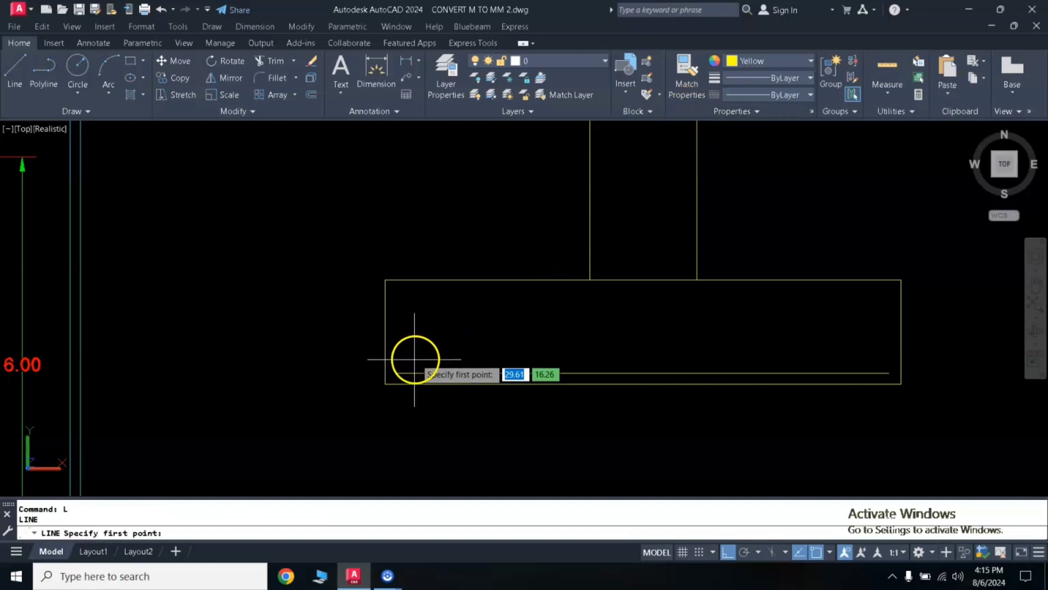
click(395, 373)
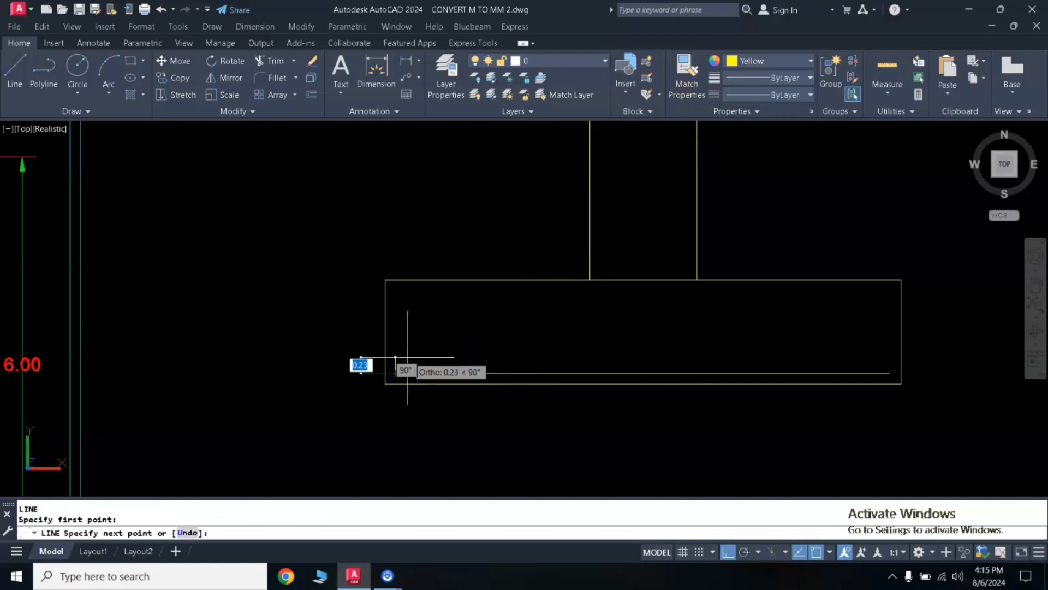
click(408, 352)
key(Return)
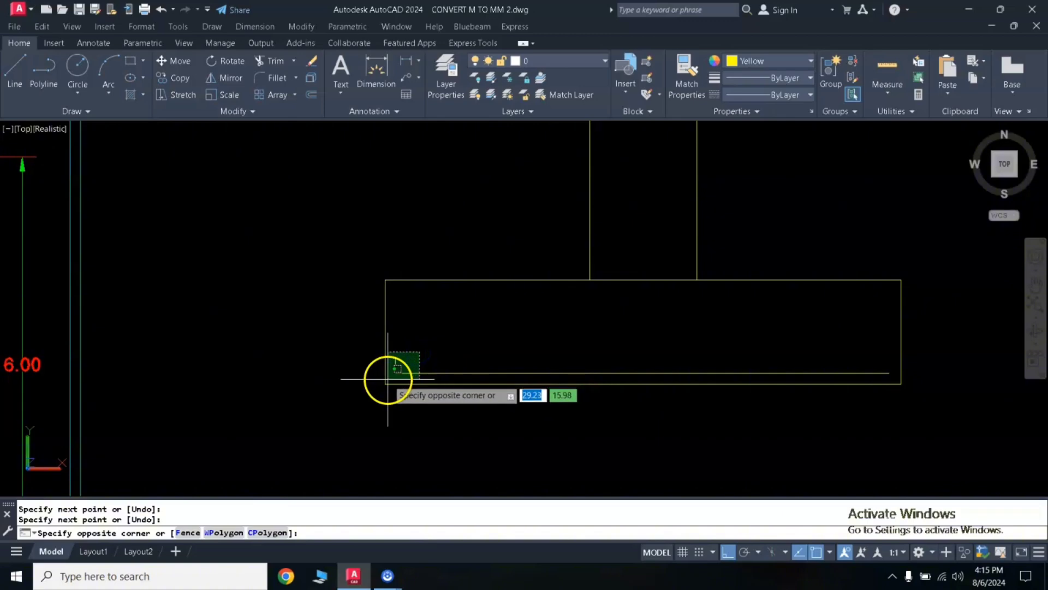
- Set the bottom furniture line's colour to Cyan
click(396, 376)
click(764, 61)
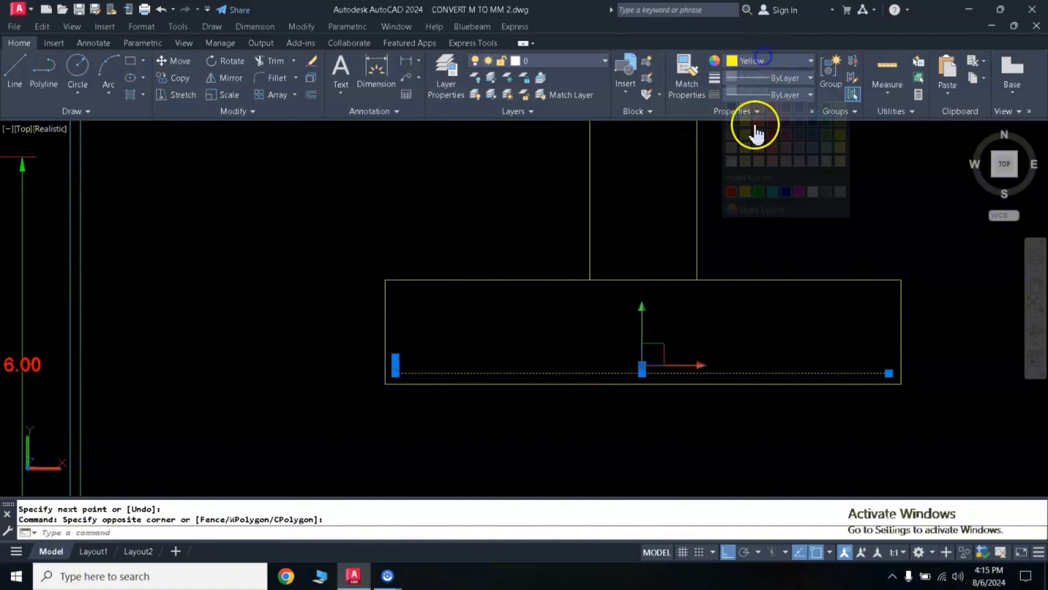
click(772, 191)
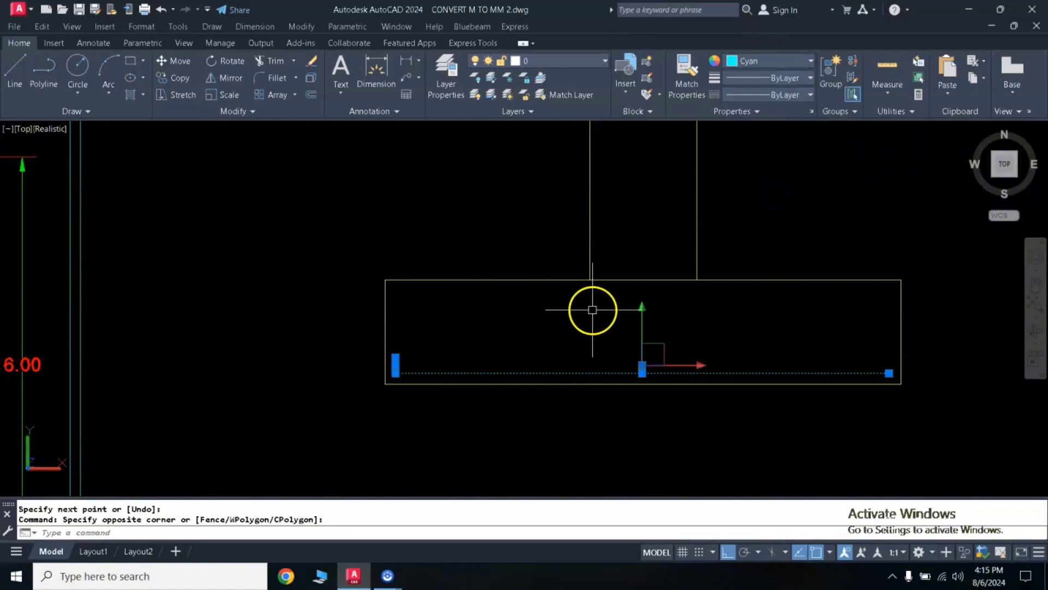
key(Escape)
click(382, 340)
click(423, 342)
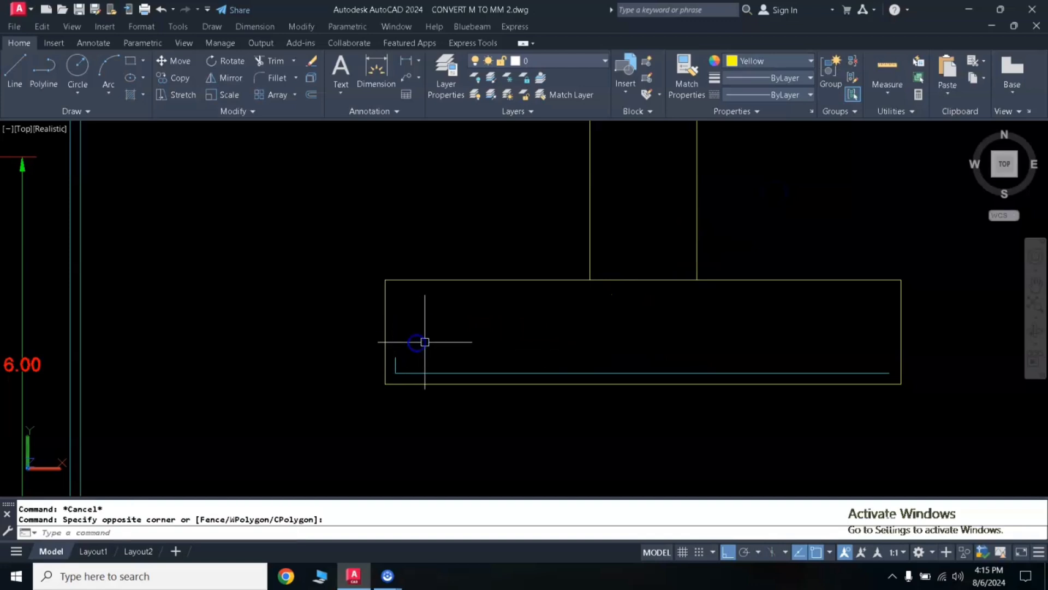
click(395, 373)
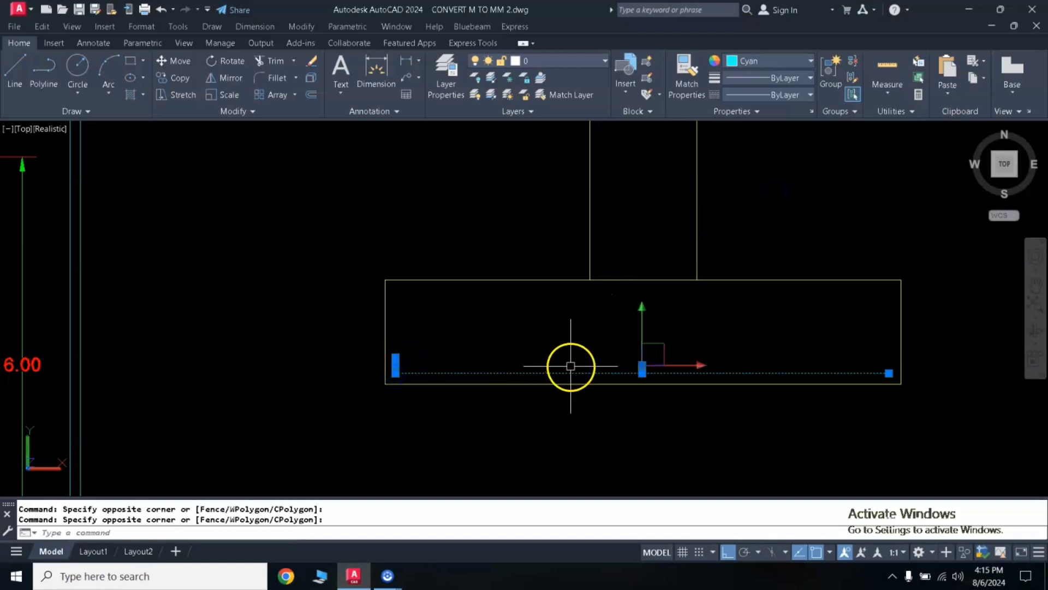
key(Escape)
key(Escape)
- Mirror the short vertical line to the right end about the line's midpoint, keeping the original
text(i)
key(Return)
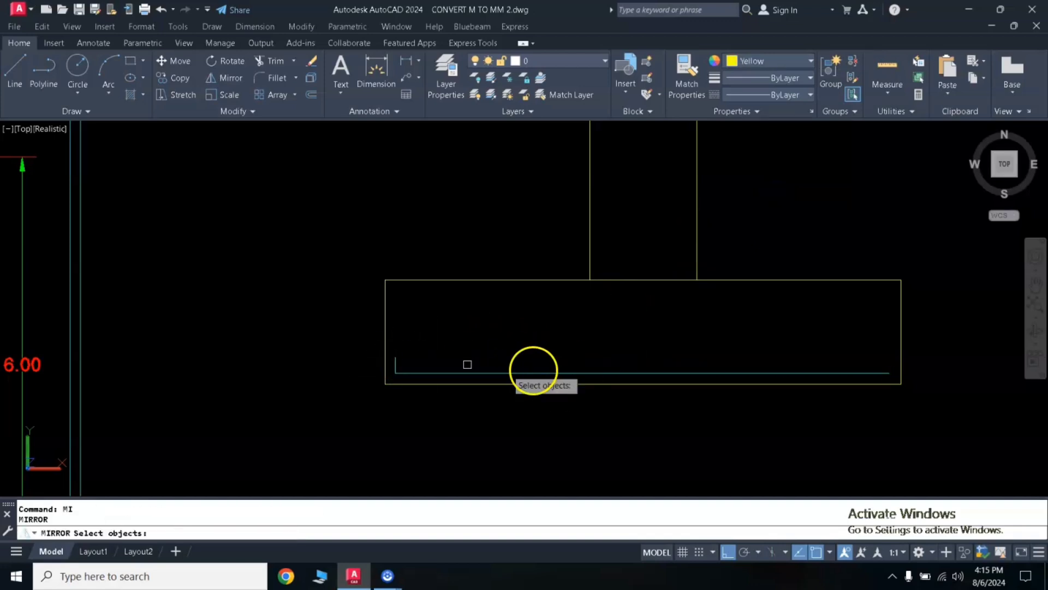
click(396, 360)
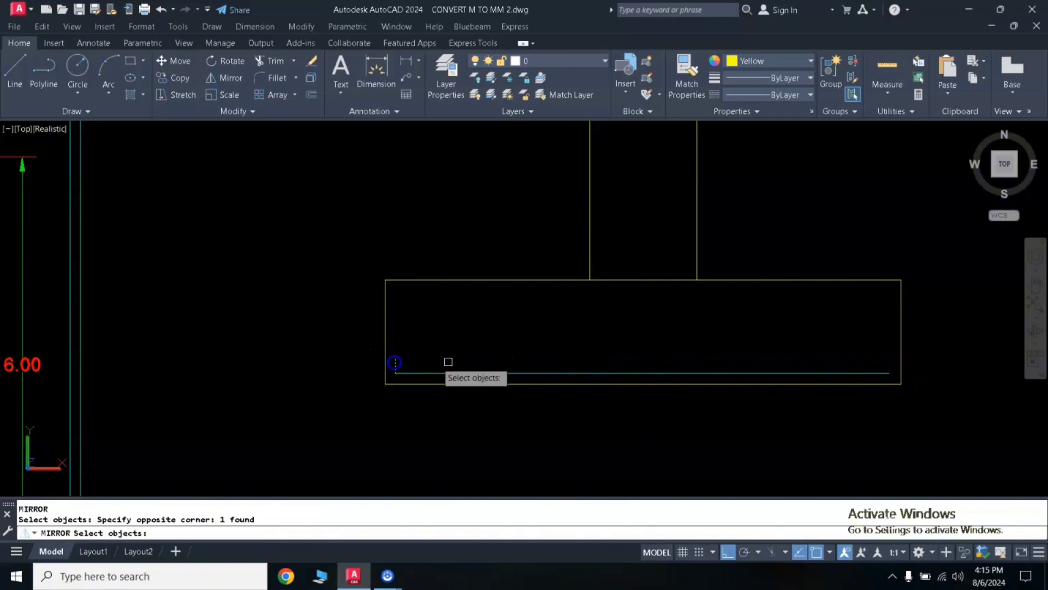
key(Return)
click(627, 371)
click(643, 337)
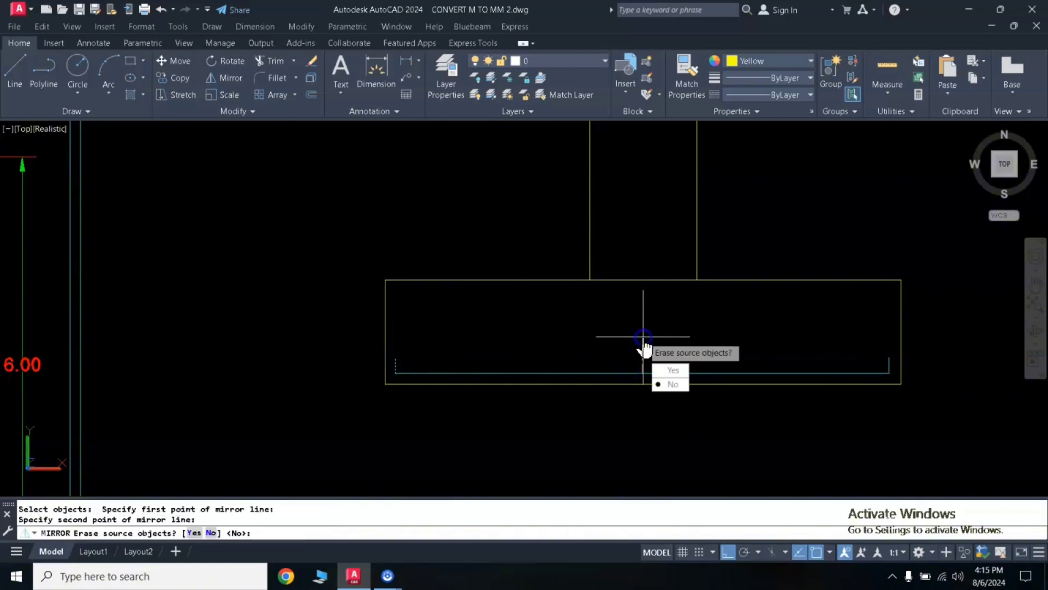
key(Return)
scroll(430, 365, up, 2)
scroll(407, 367, up, 2)
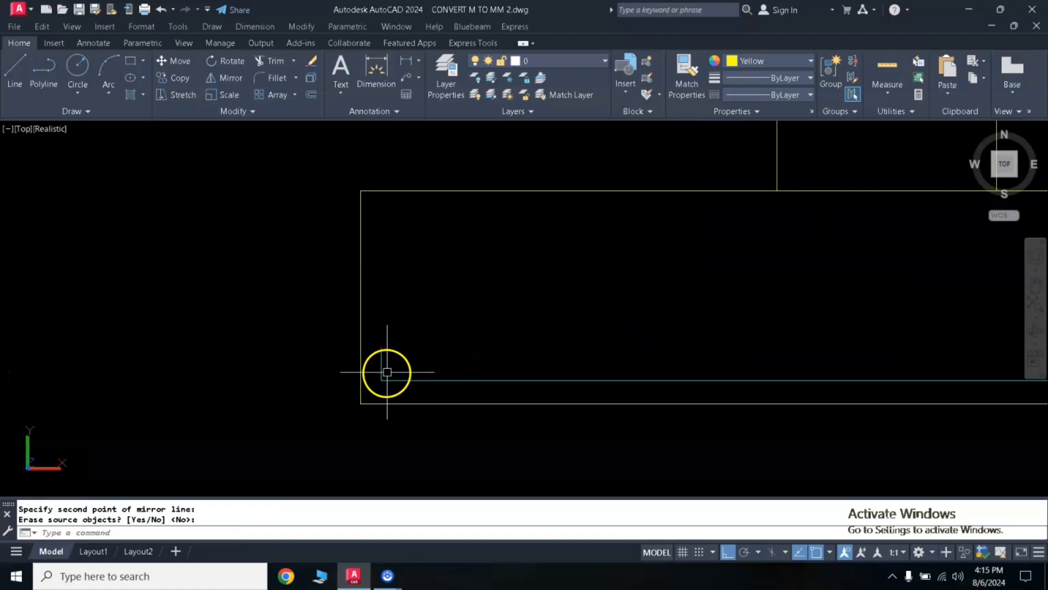
- Draw a small circle centred at the furniture line's left end
text(c)
key(Return)
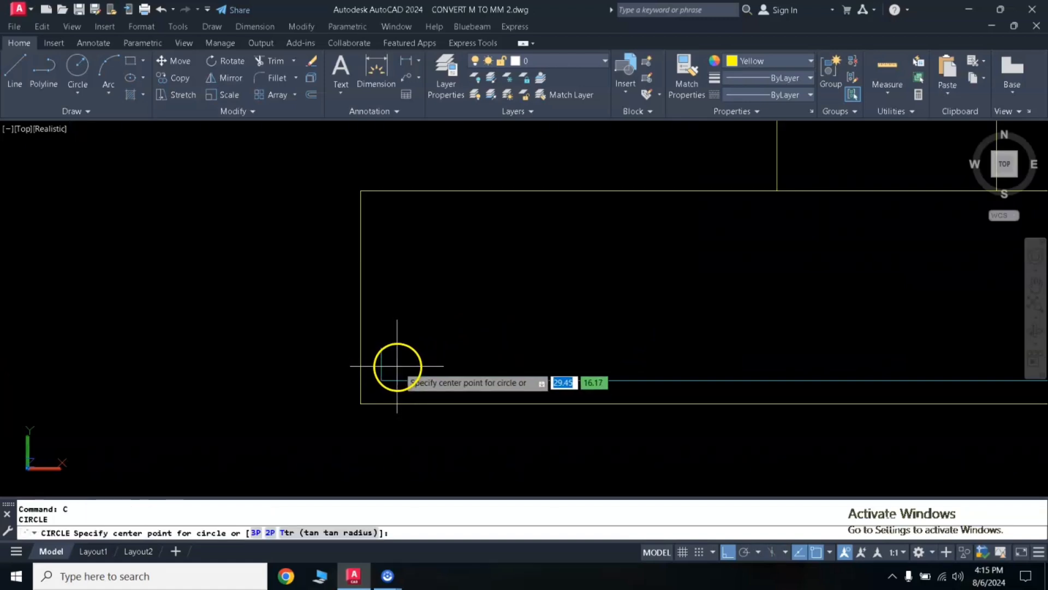
scroll(400, 369, up, 1)
click(401, 369)
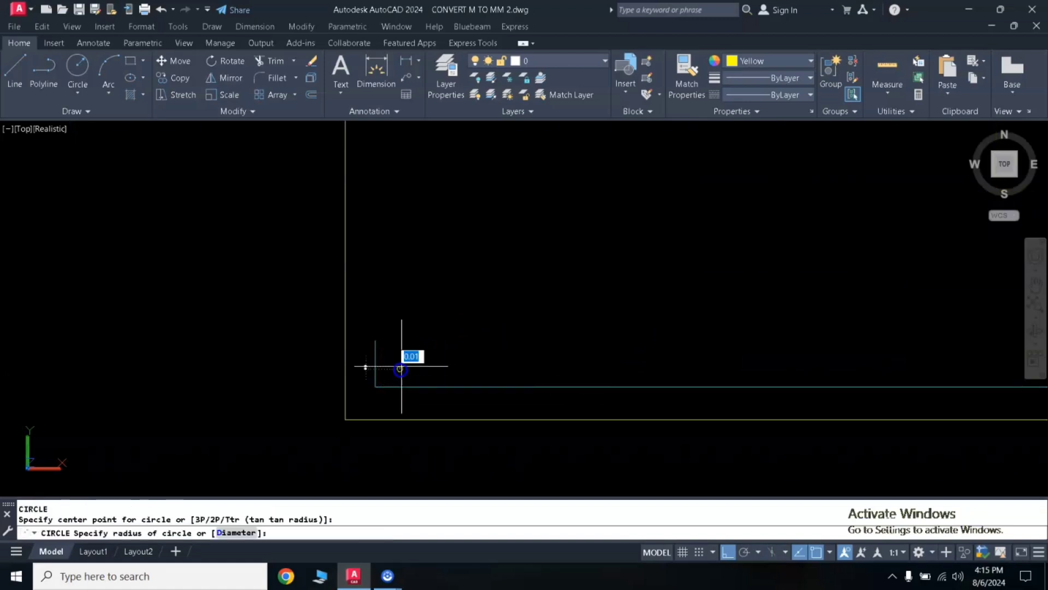
click(406, 360)
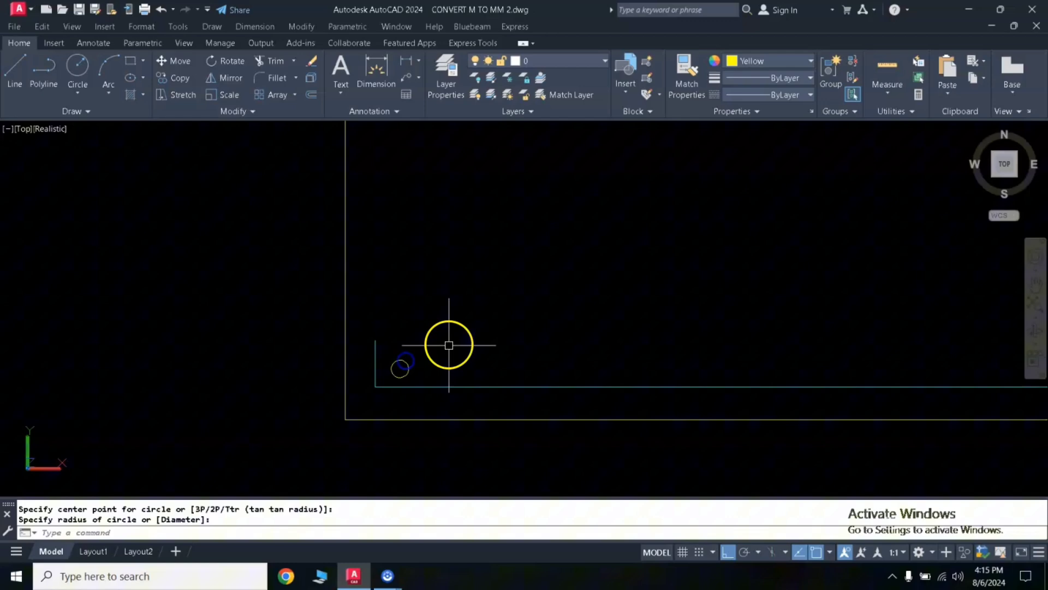
click(416, 364)
click(396, 382)
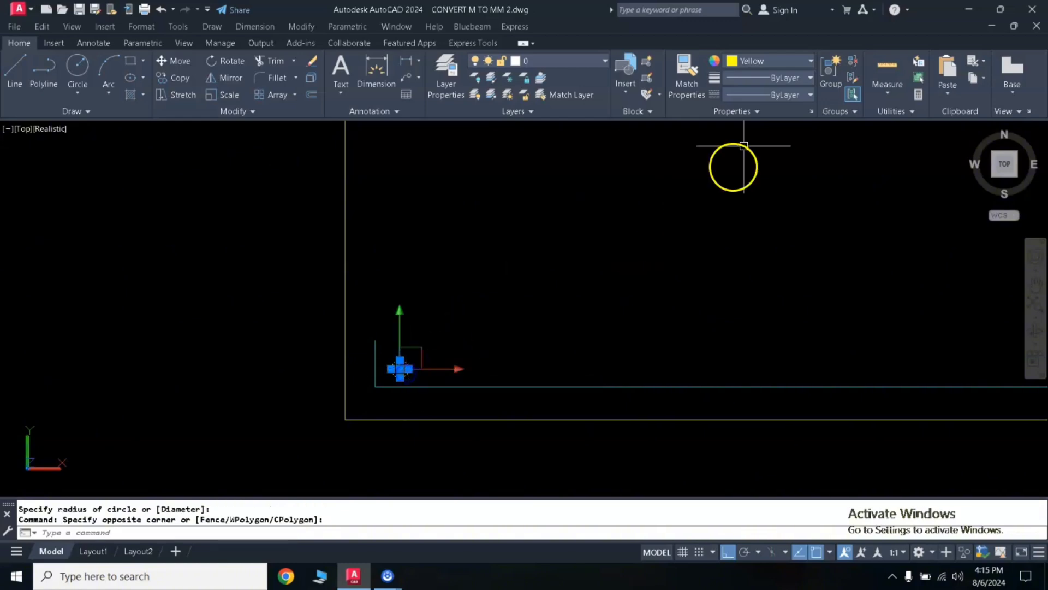
click(785, 62)
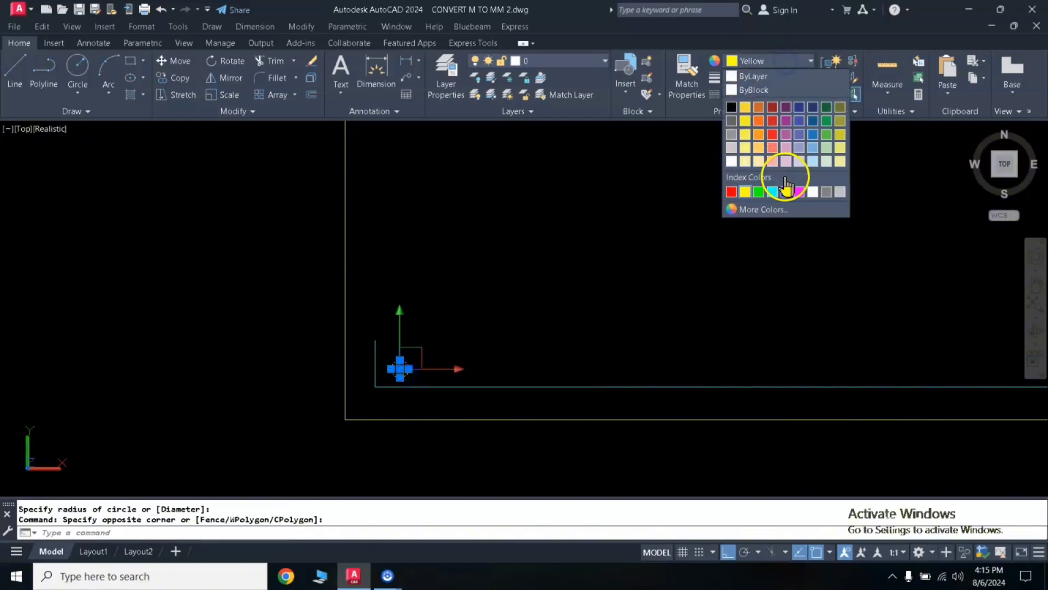
- Change the small circle's colour to Green
click(732, 192)
click(770, 62)
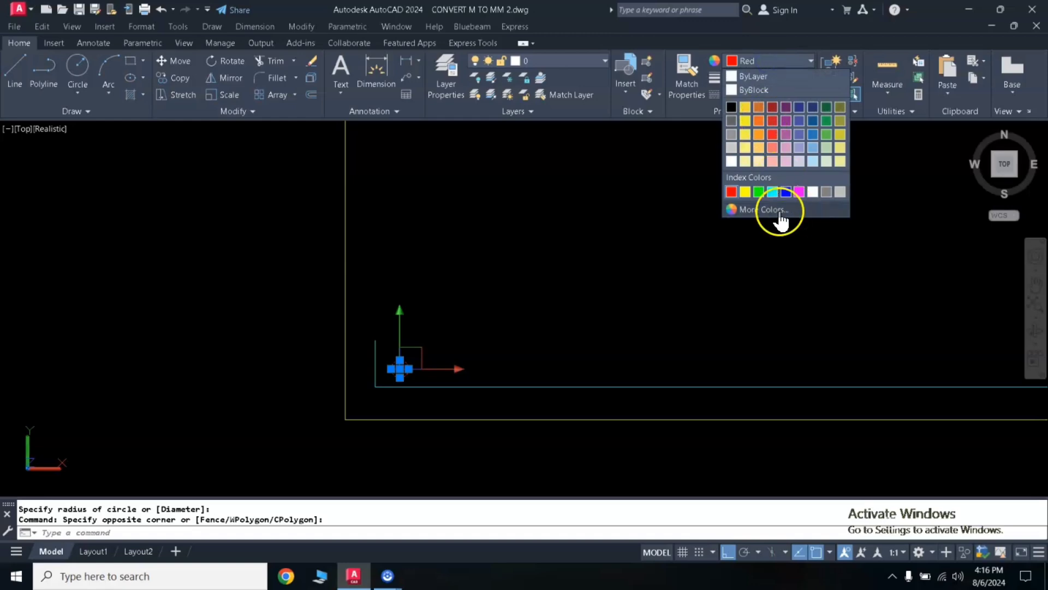
click(759, 192)
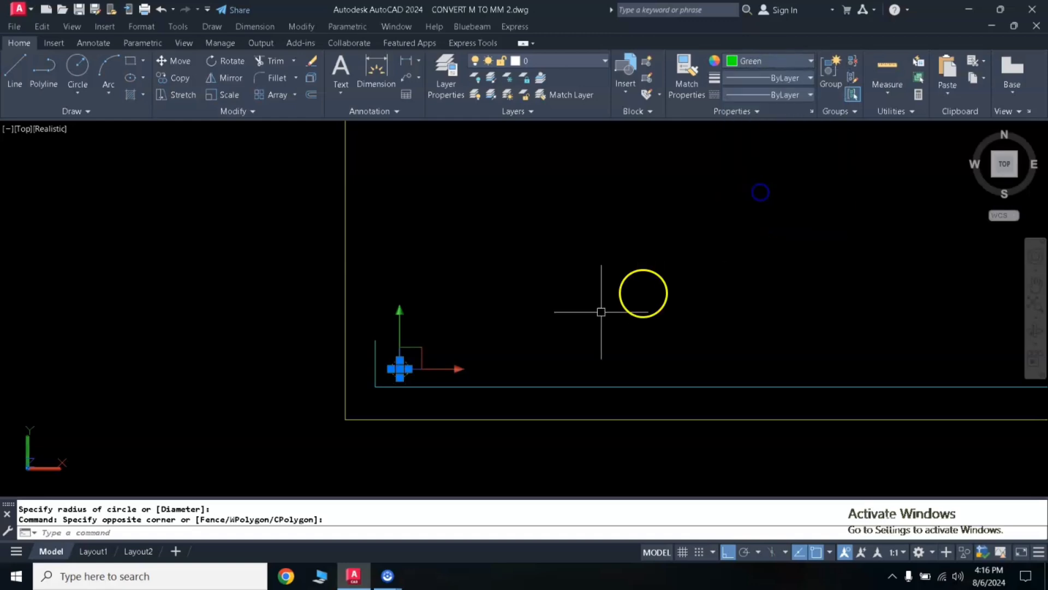
key(Escape)
click(463, 346)
- Move the green circle so it snaps onto the corner of the vertical and furniture lines
click(391, 374)
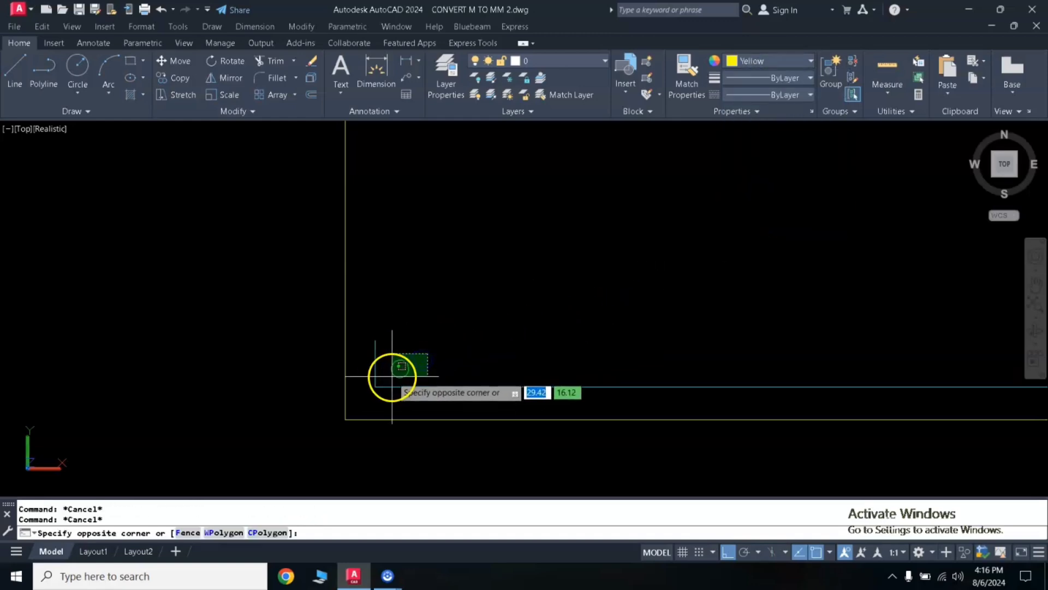
text(m)
key(Return)
click(404, 365)
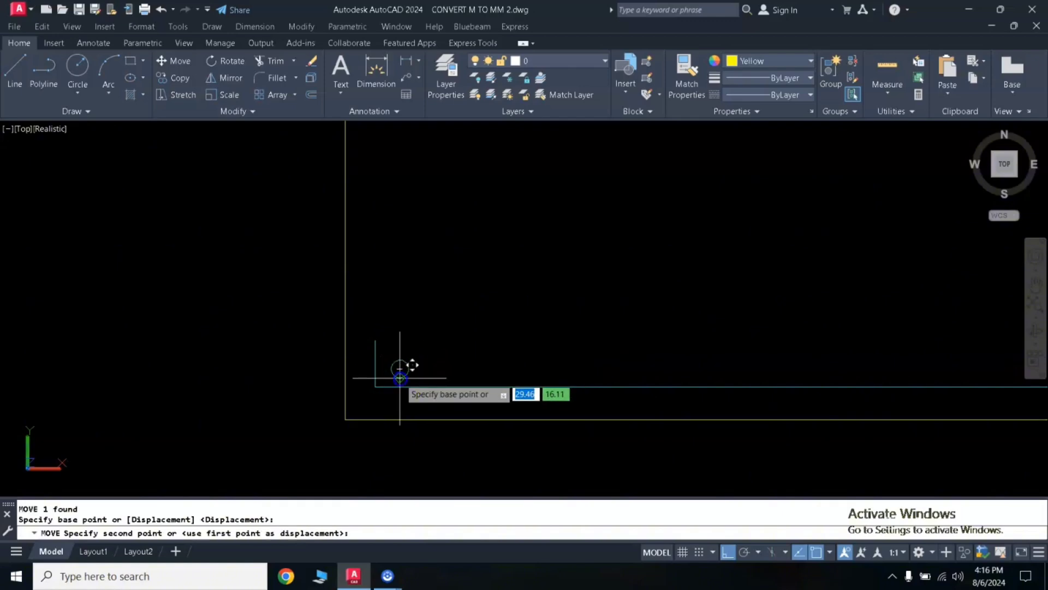
click(400, 382)
key(Return)
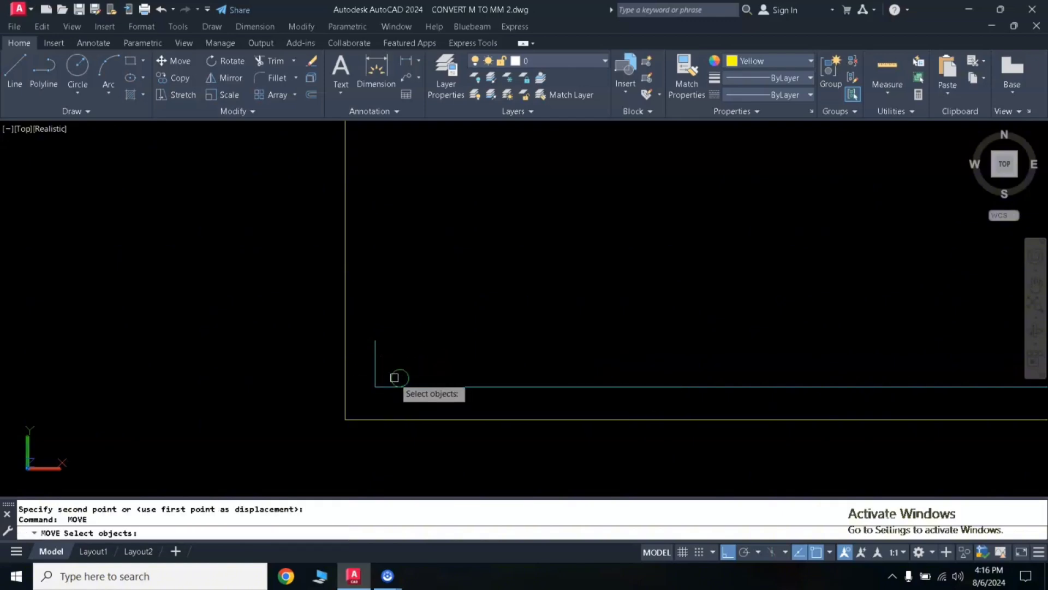
click(394, 378)
key(Return)
click(405, 365)
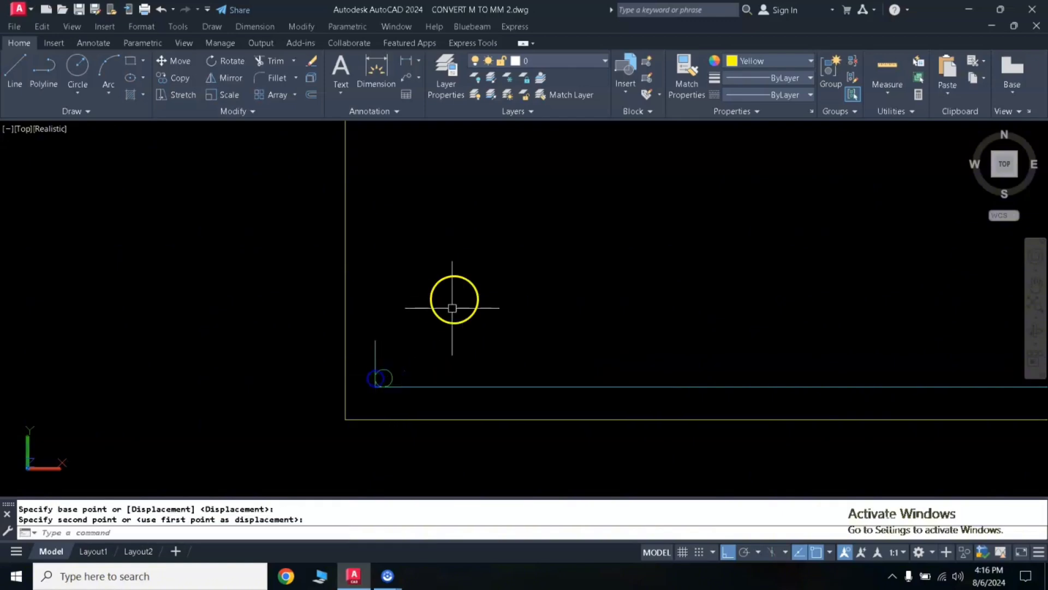
scroll(405, 360, down, 3)
scroll(397, 364, up, 4)
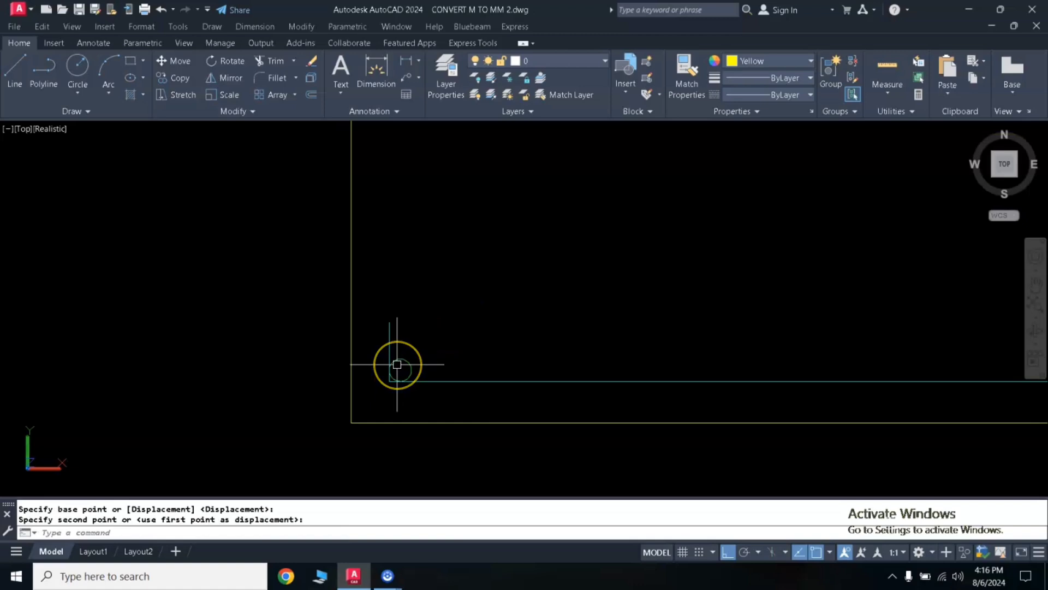
- Fill the small circle with a solid hatch
mouse_move(397, 366)
text(H)
key(Return)
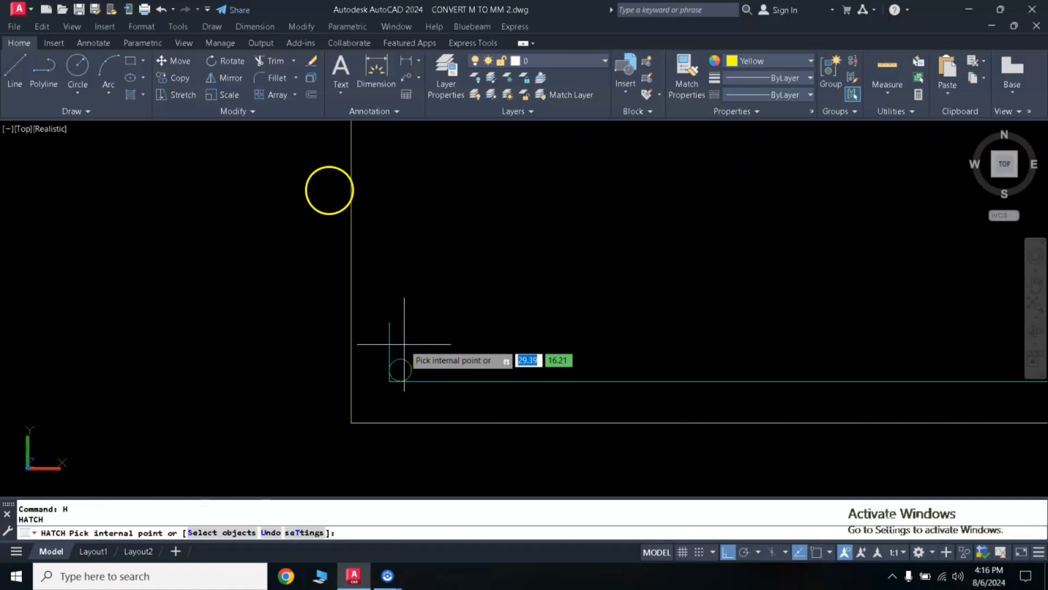
click(123, 74)
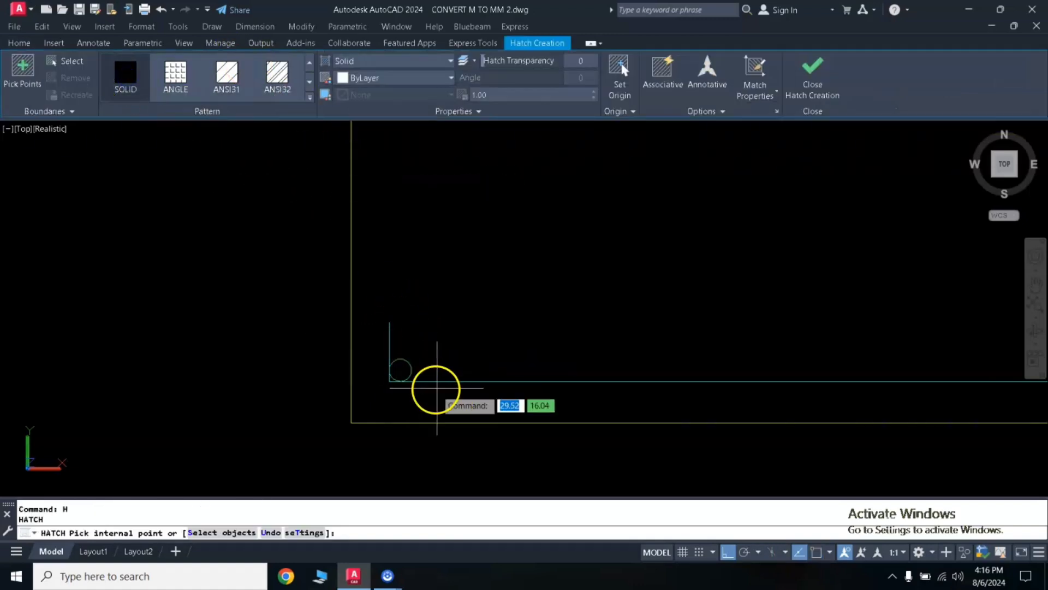
click(401, 374)
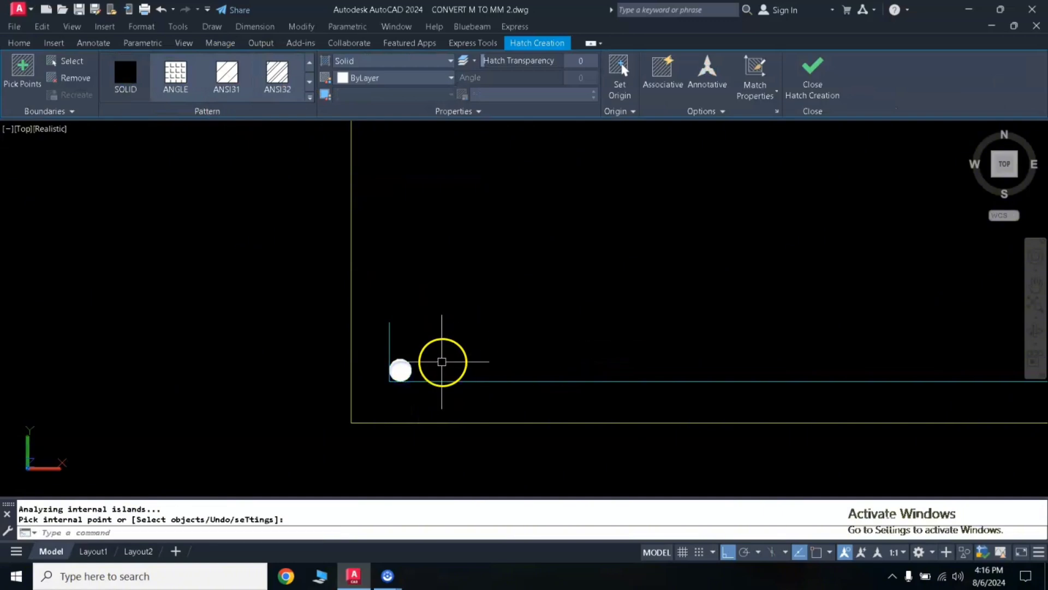
key(Return)
- Set the solid fill's colour to Green
click(373, 347)
click(465, 404)
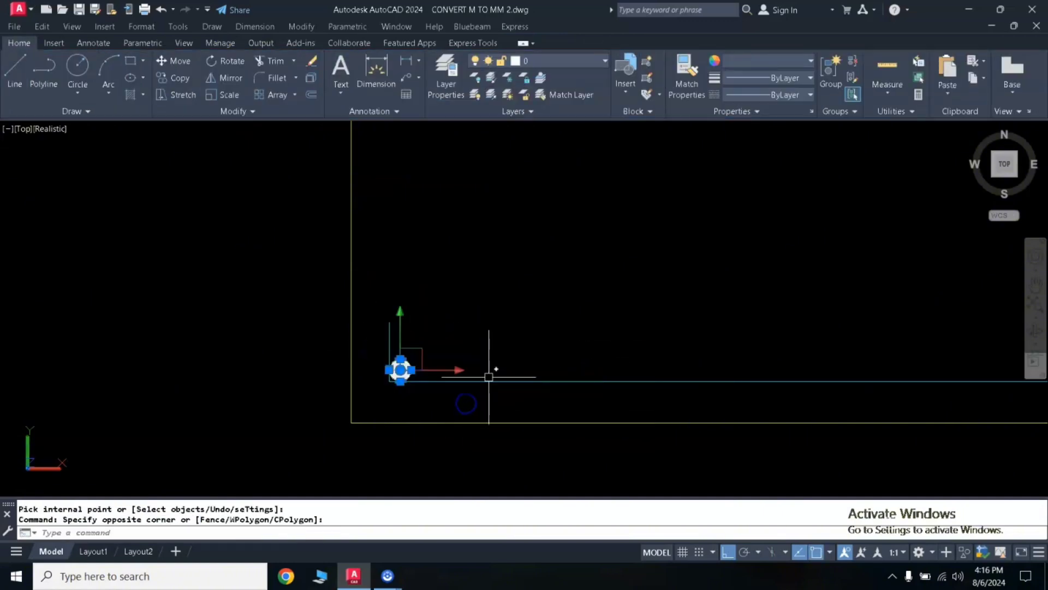
click(749, 61)
click(746, 192)
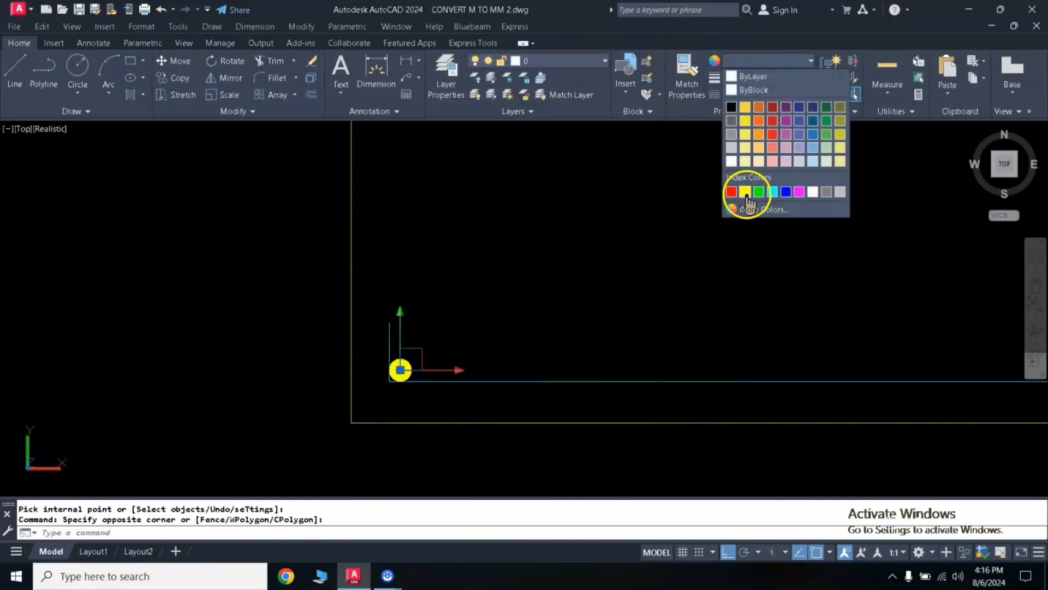
click(760, 192)
key(Escape)
key(Escape)
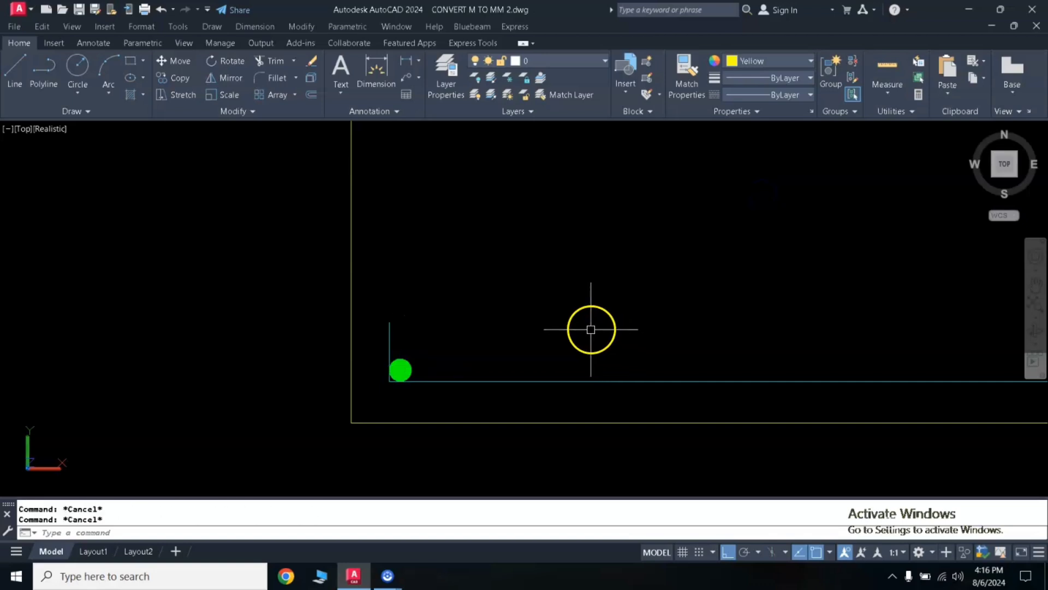
- Zoom and pan so the whole rectangle and furniture outline are visible
scroll(593, 325, down, 4)
mouse_move(697, 313)
middle_down()
mouse_move(491, 290)
mouse_move(520, 295)
middle_up()
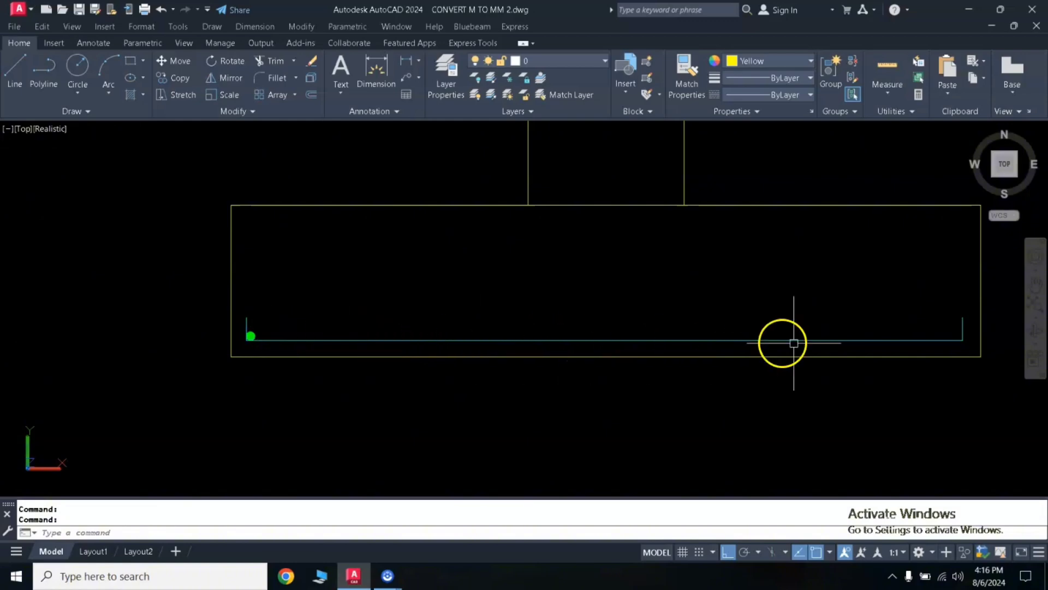
scroll(437, 316, down, 2)
scroll(355, 311, up, 1)
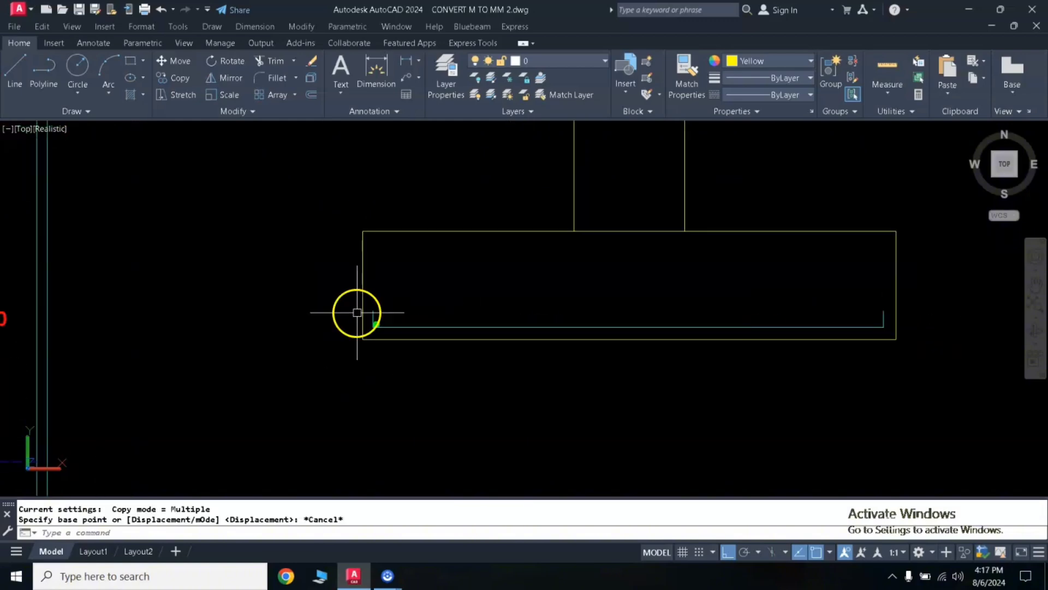
scroll(413, 310, up, 1)
middle_drag(413, 310, 288, 313)
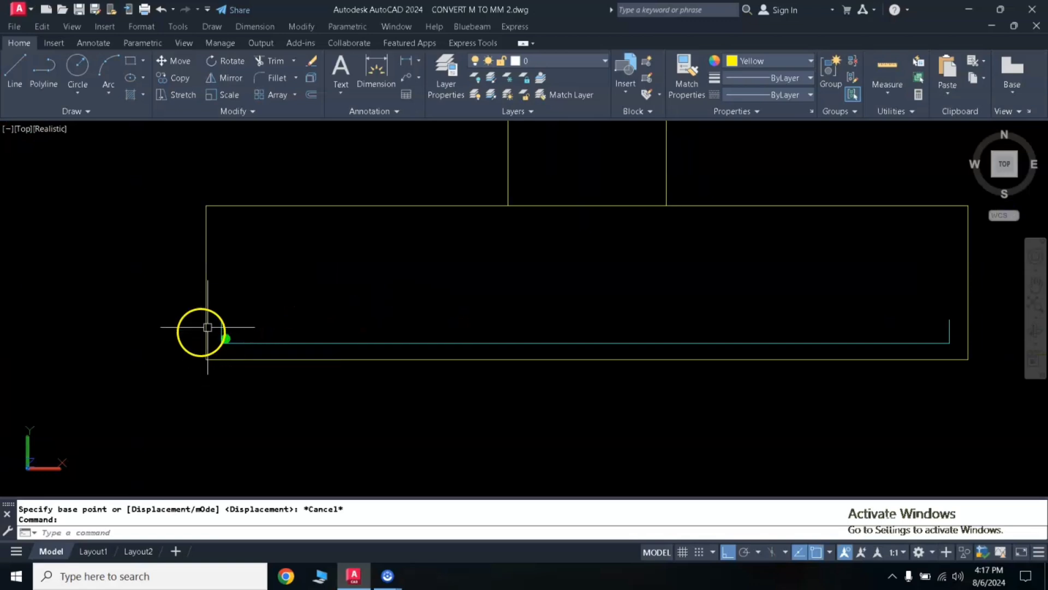
- Select the green point and copy it, using the line's left end as base
click(215, 329)
click(244, 351)
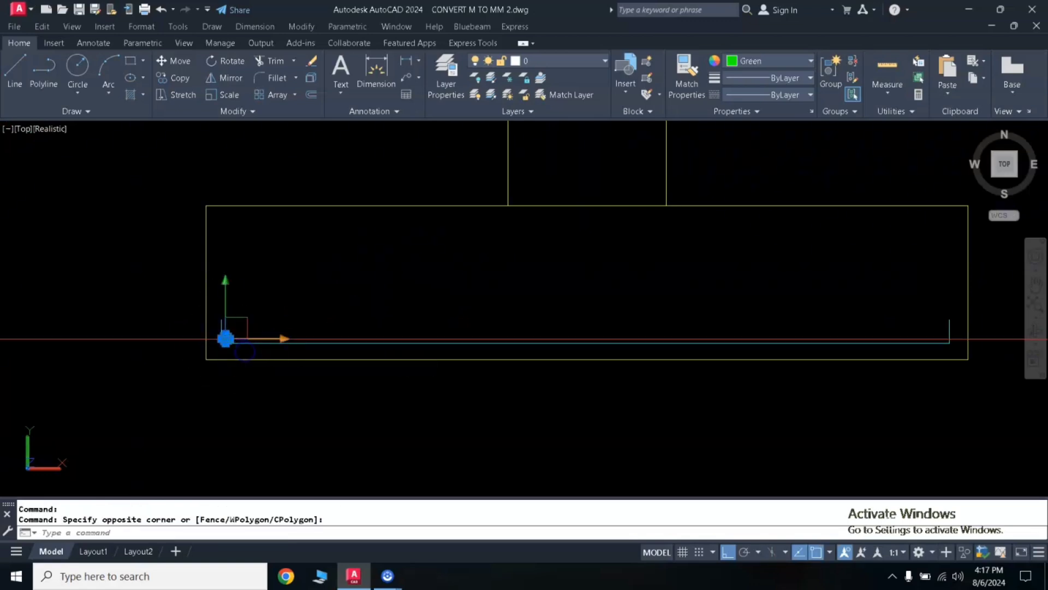
text(o)
key(Return)
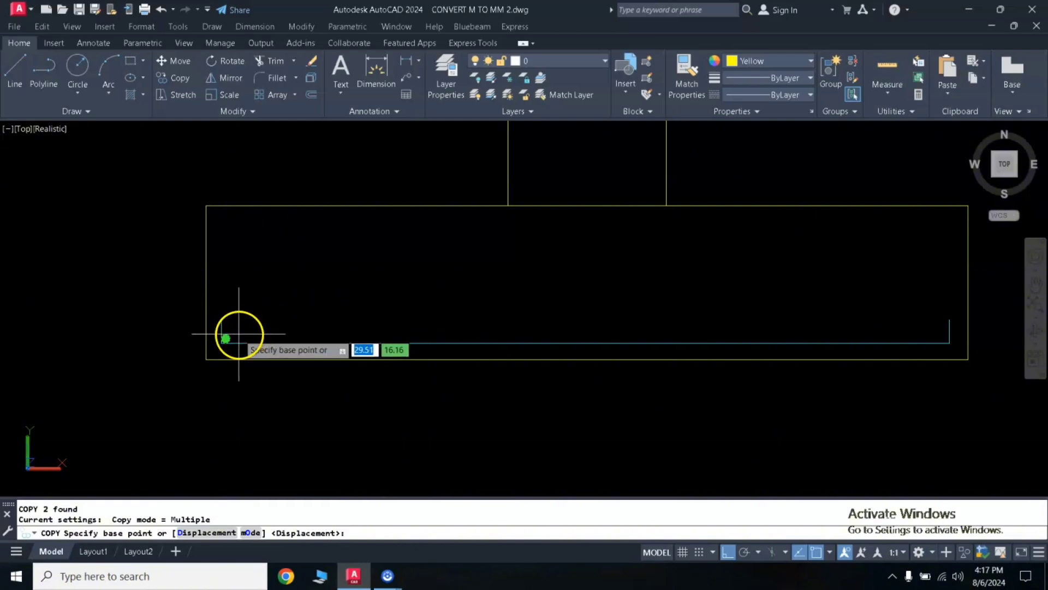
scroll(229, 338, up, 2)
scroll(230, 338, up, 2)
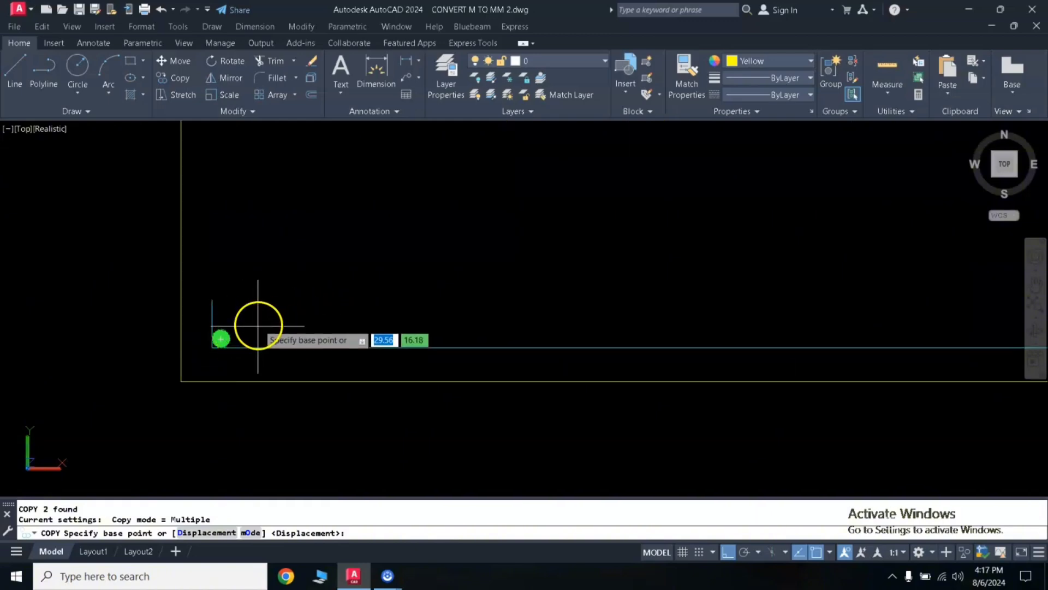
click(232, 340)
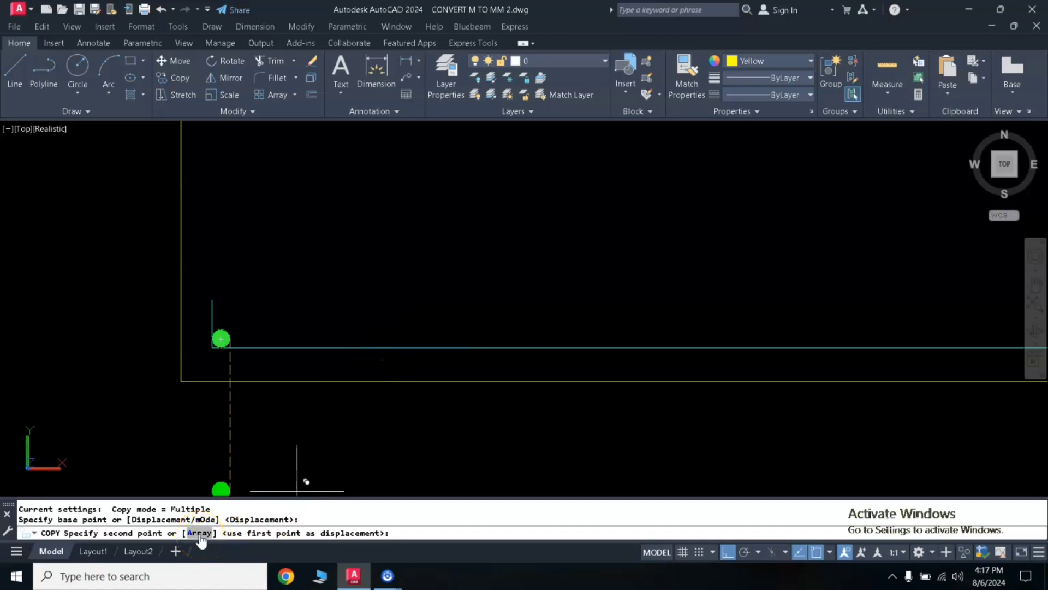
- Array 12 copies, fitted evenly up to the line's right end
click(200, 532)
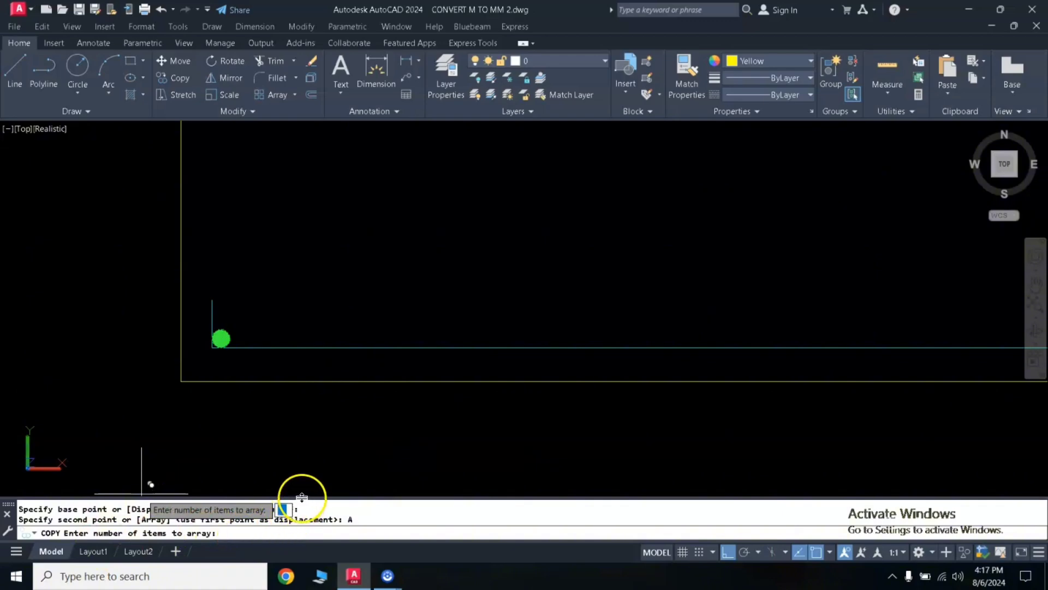
scroll(350, 474, down, 5)
scroll(338, 448, up, 2)
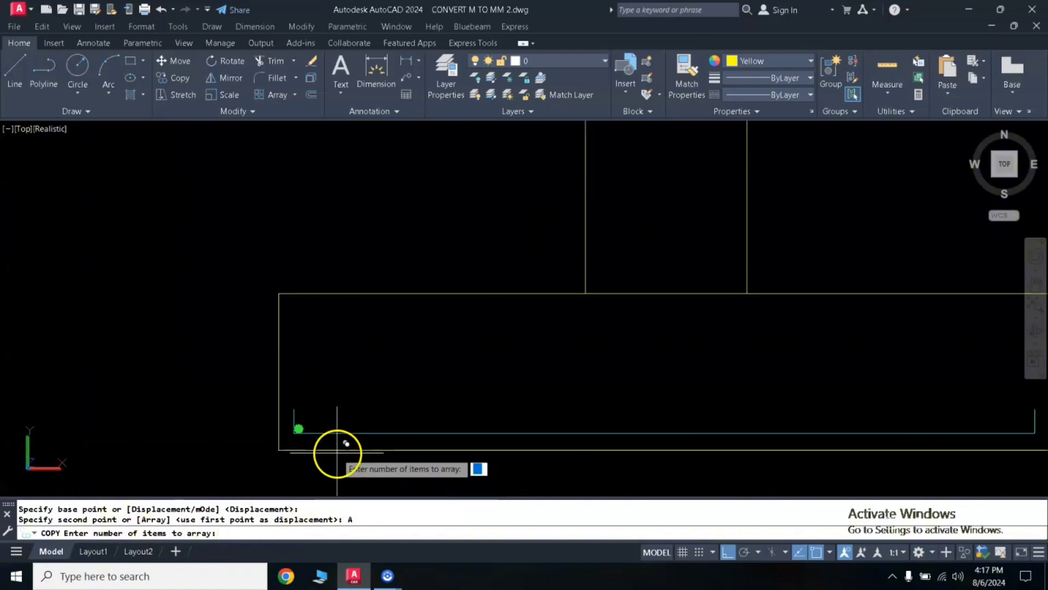
middle_drag(433, 437, 288, 398)
text(12)
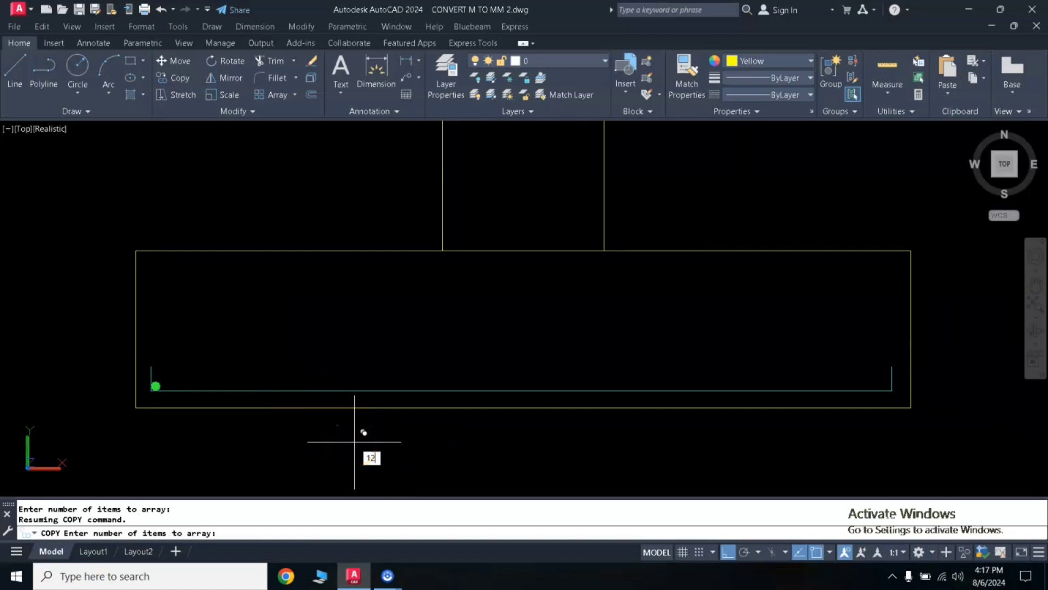
key(Return)
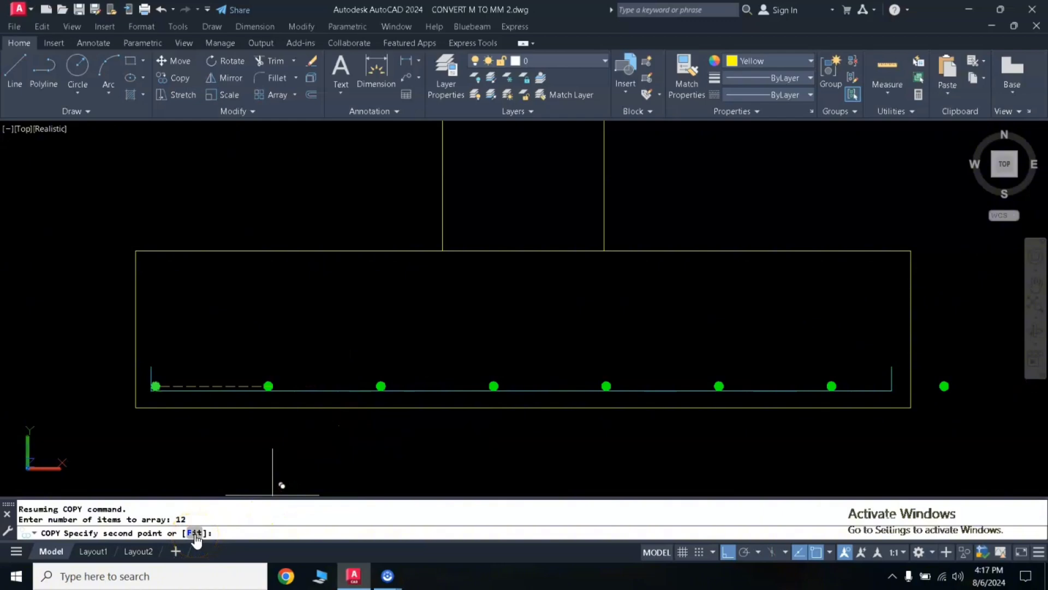
click(196, 533)
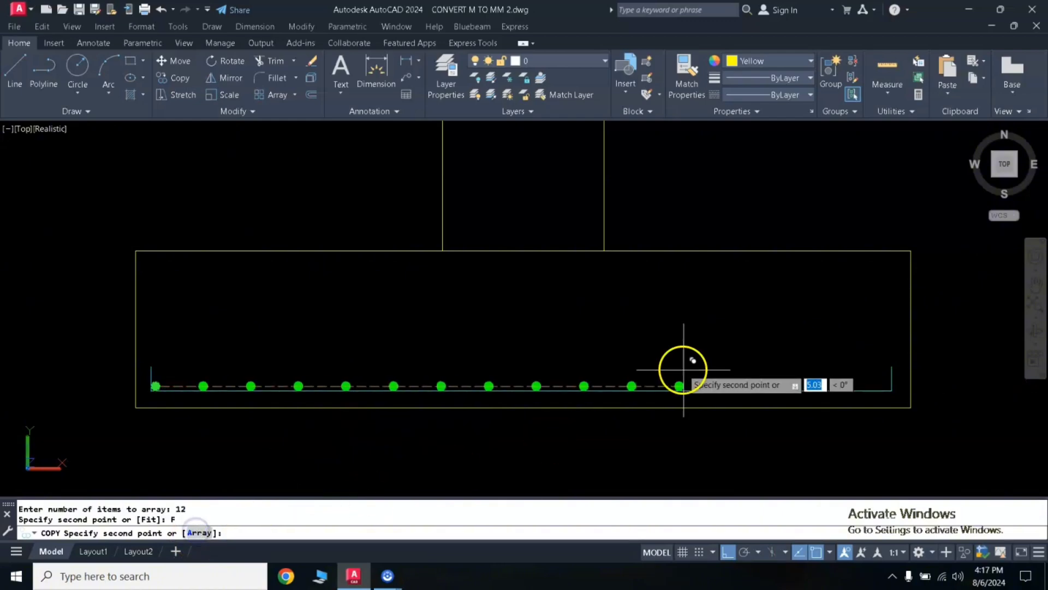
click(891, 386)
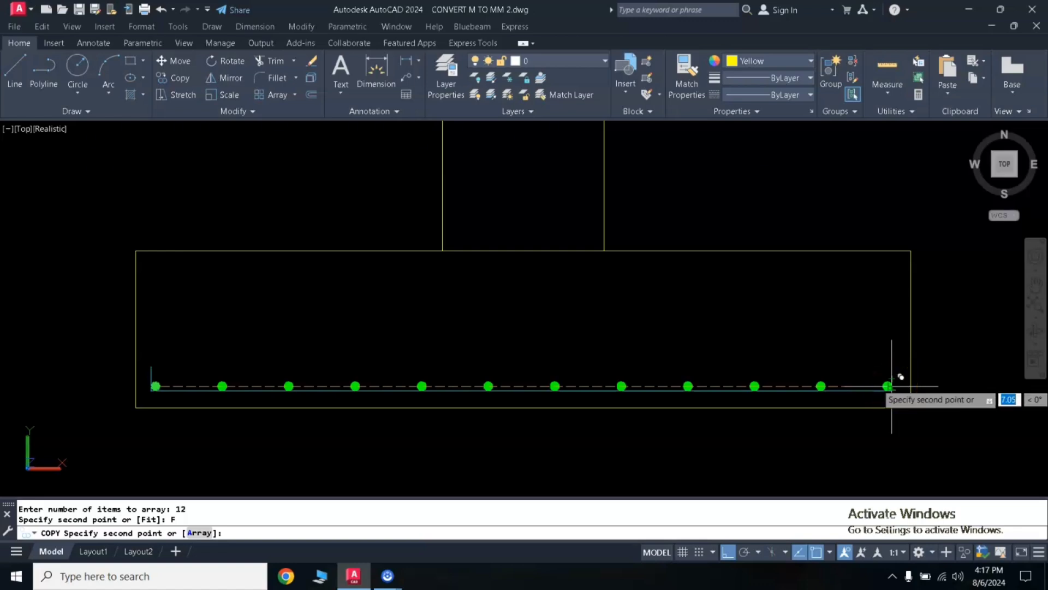
click(892, 386)
key(Return)
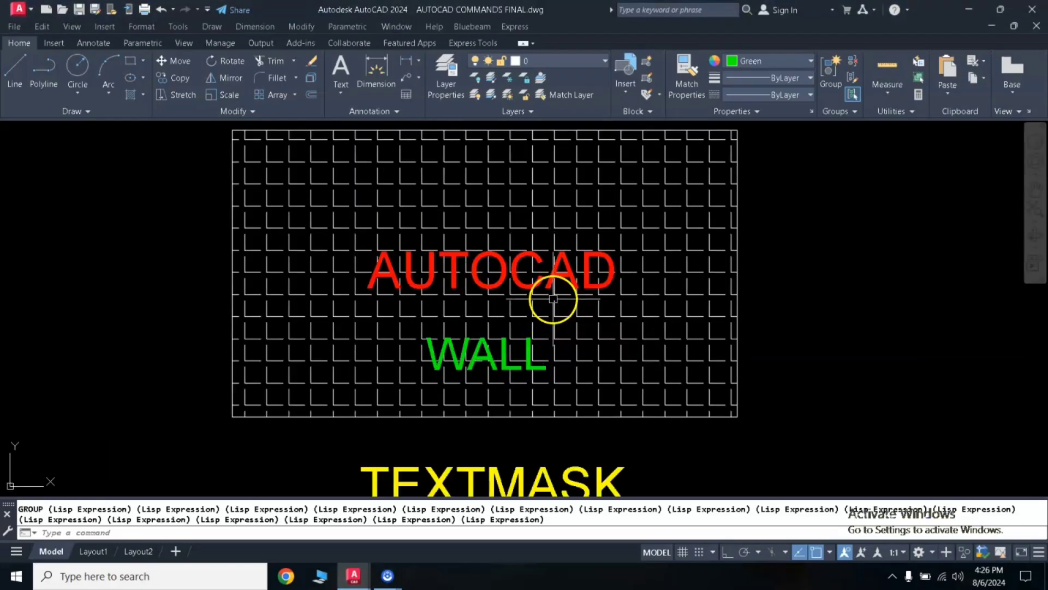
- Zoom and pan so the brick hatch with AUTOCAD and WALL text sits left, leaving space beside it
scroll(553, 299, down, 2)
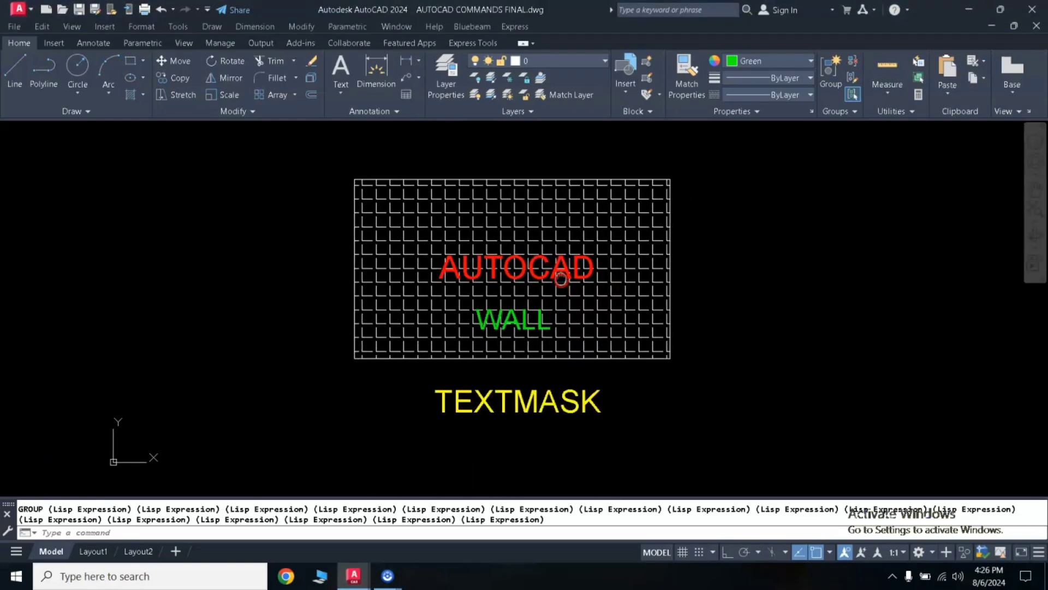
scroll(592, 282, up, 2)
scroll(592, 283, down, 2)
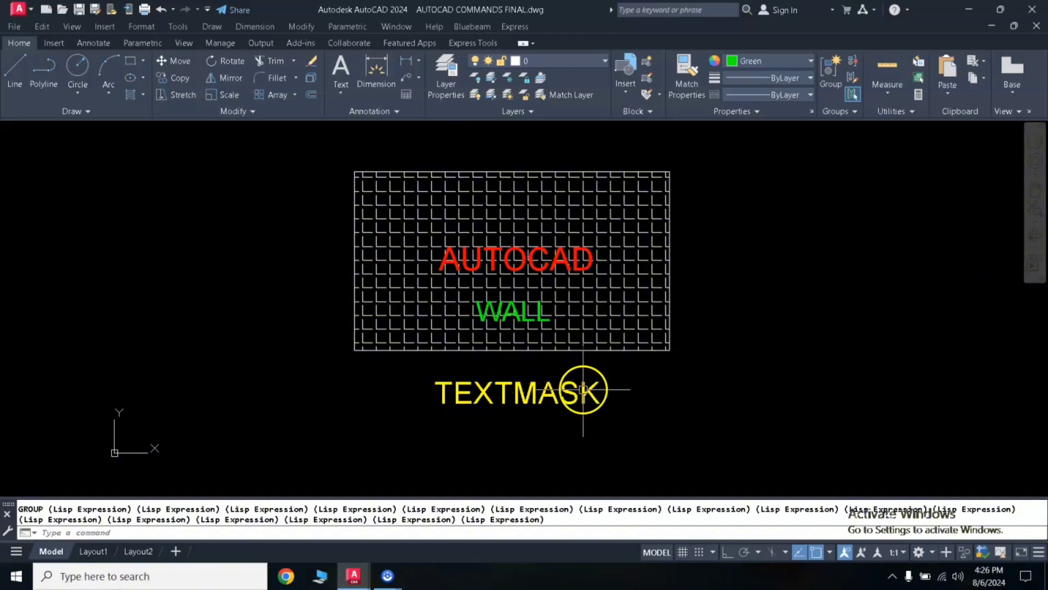
scroll(533, 269, up, 2)
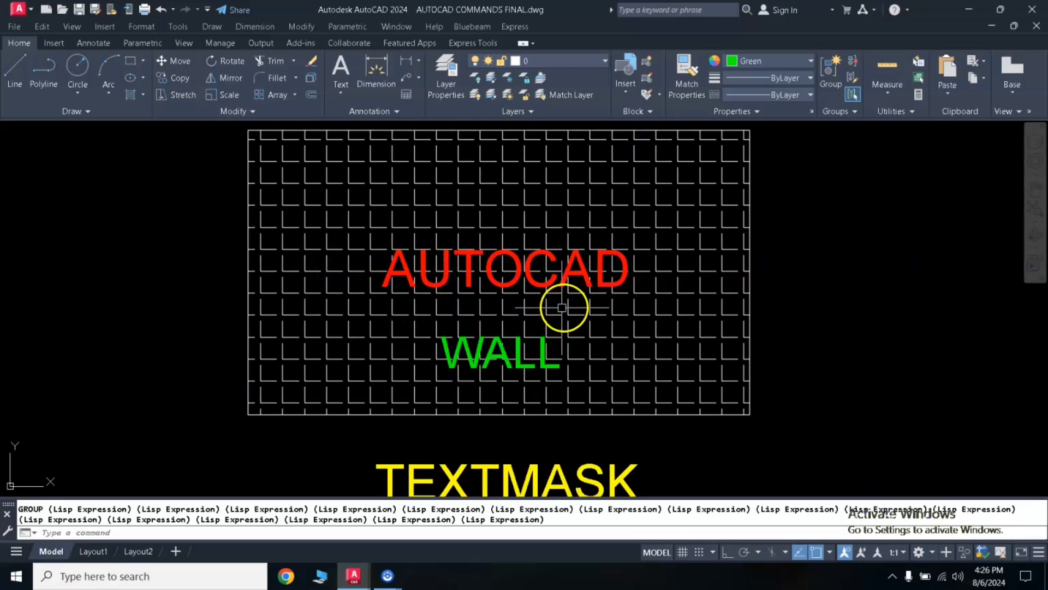
scroll(562, 308, down, 2)
mouse_move(563, 307)
middle_down()
mouse_move(530, 322)
mouse_move(541, 312)
middle_up()
scroll(530, 322, up, 2)
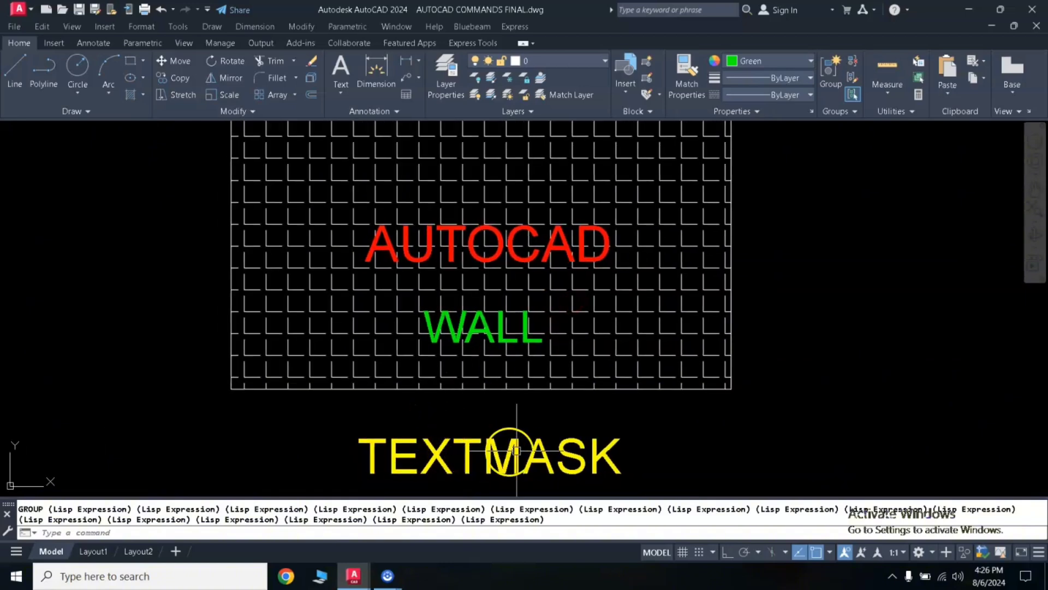
scroll(546, 343, down, 2)
middle_drag(556, 327, 486, 340)
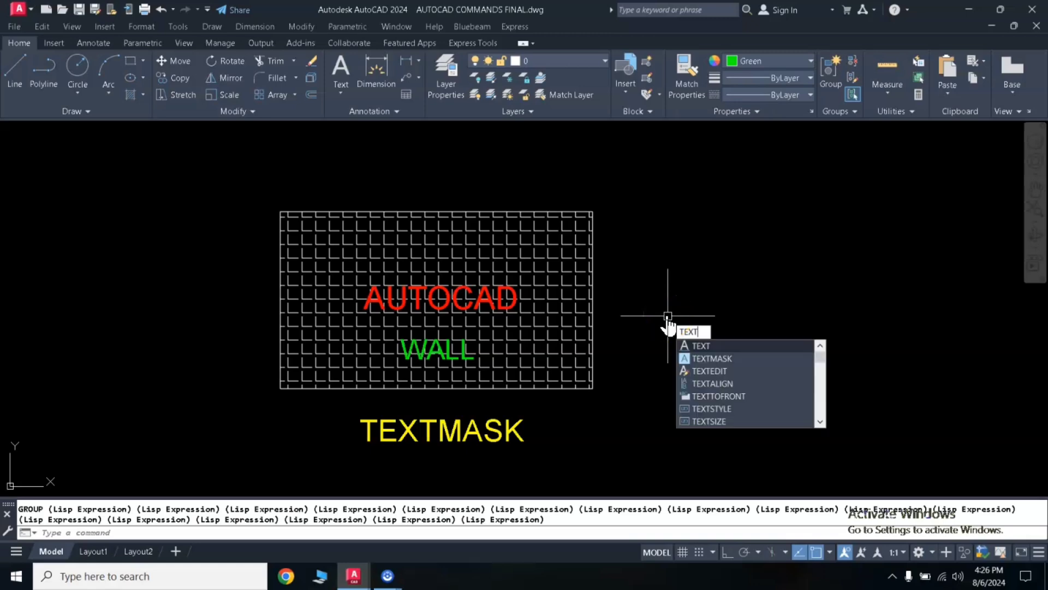
- Apply TEXTMASK to the AUTOCAD and WALL text, then regenerate to clear the hatch behind them
click(713, 358)
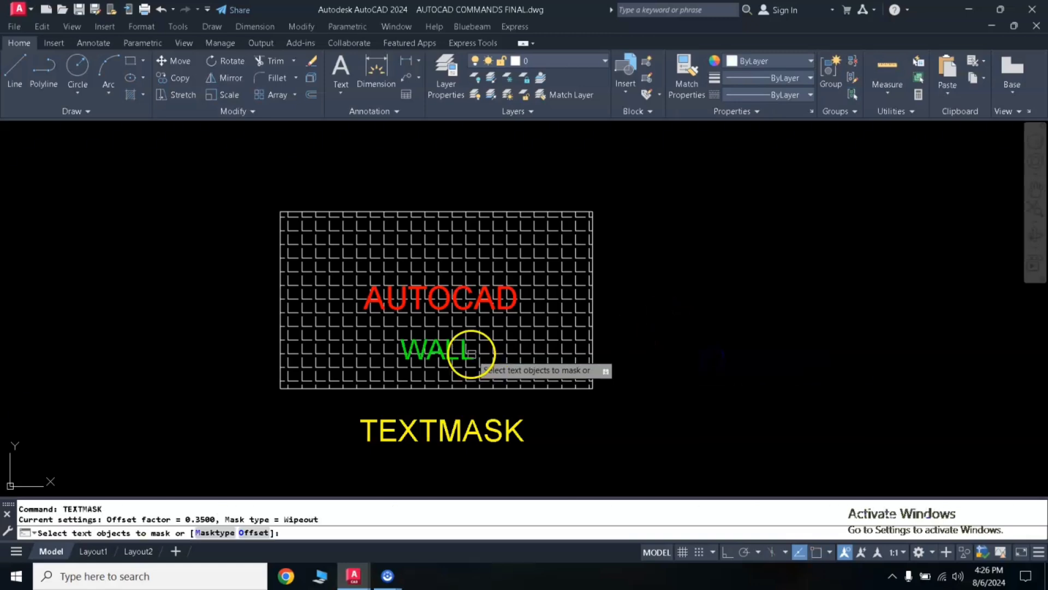
scroll(472, 353, up, 2)
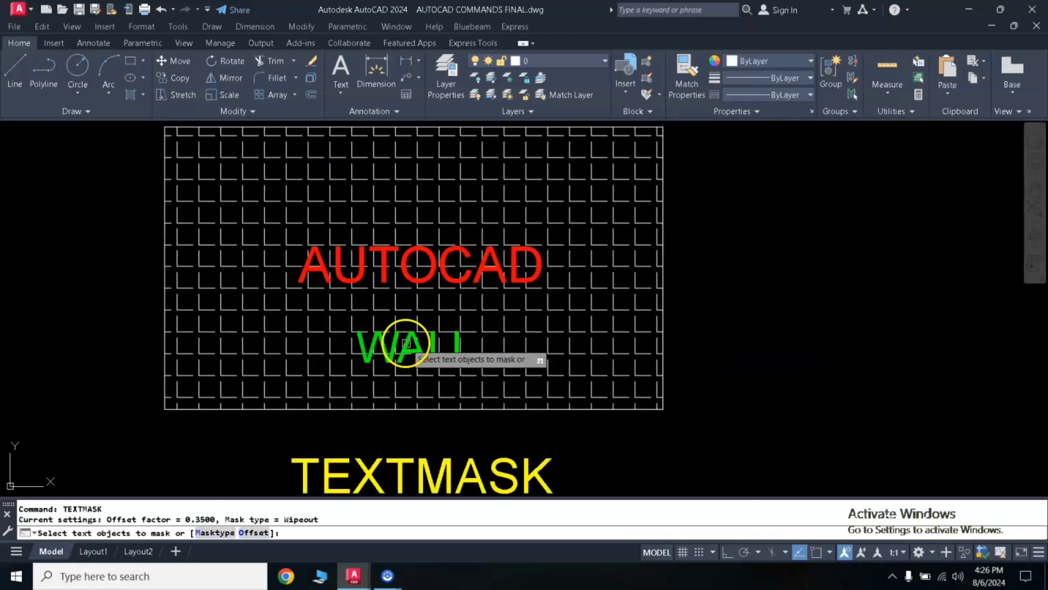
click(417, 341)
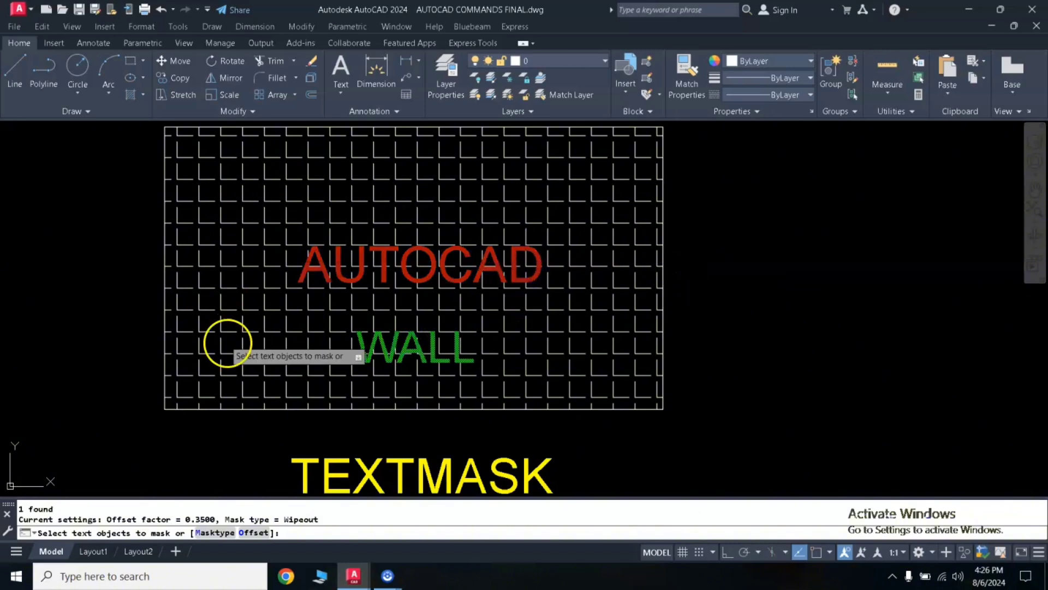
key(Return)
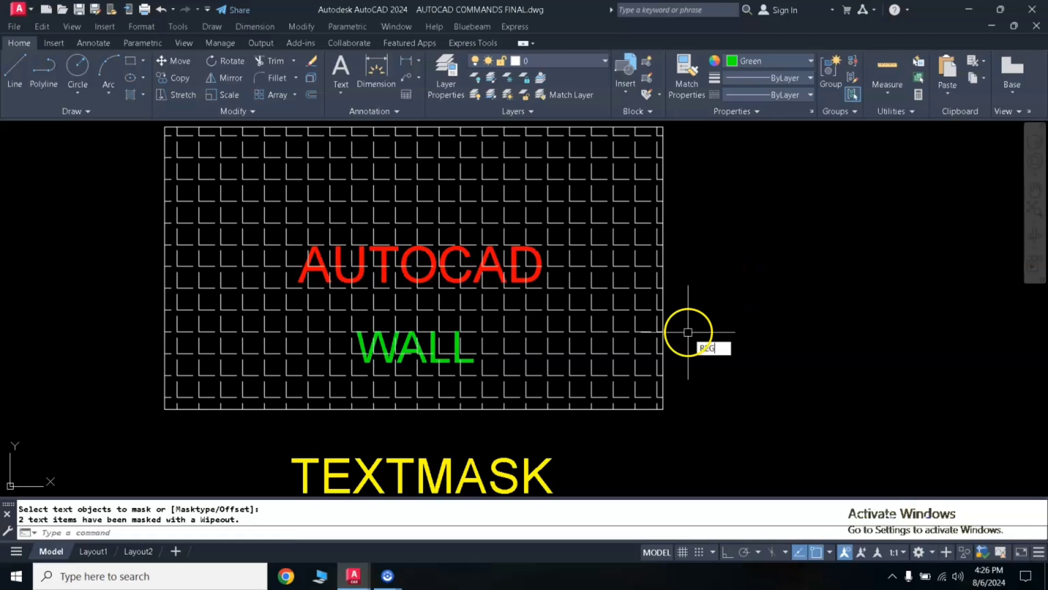
text(EN)
key(Return)
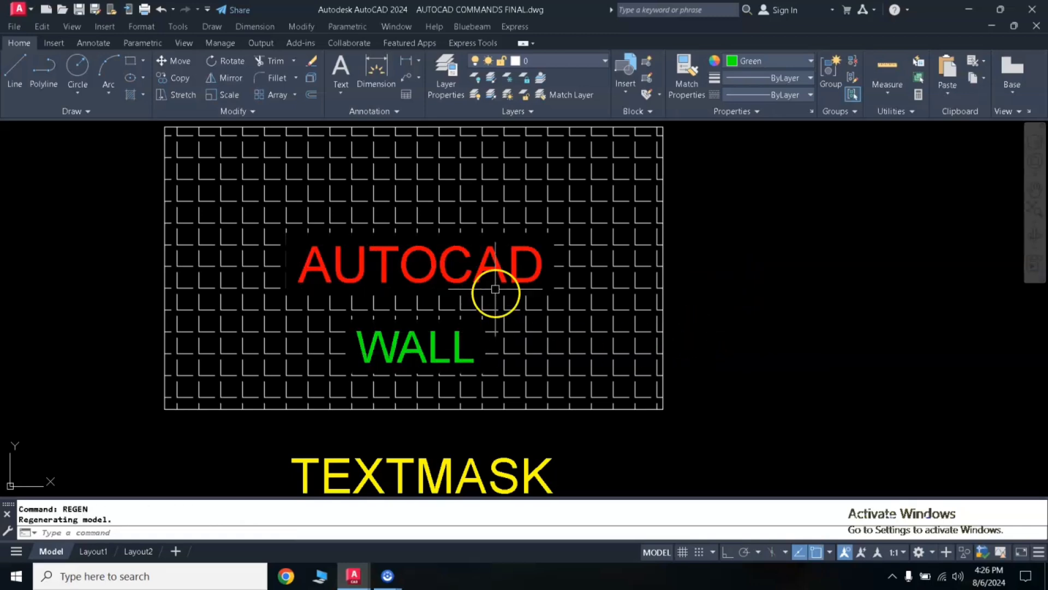
scroll(467, 273, down, 2)
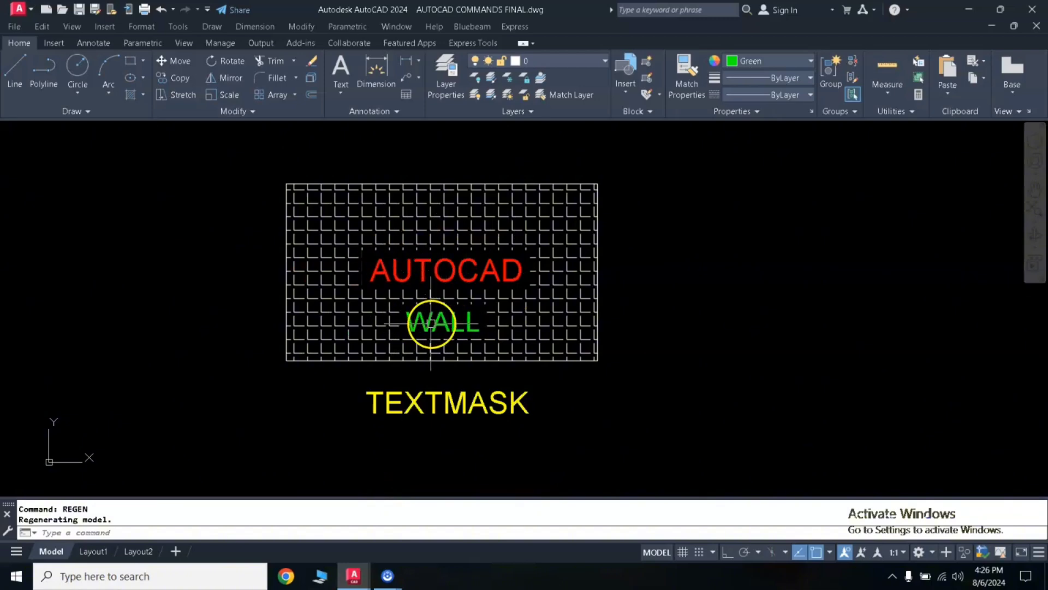
scroll(434, 292, up, 2)
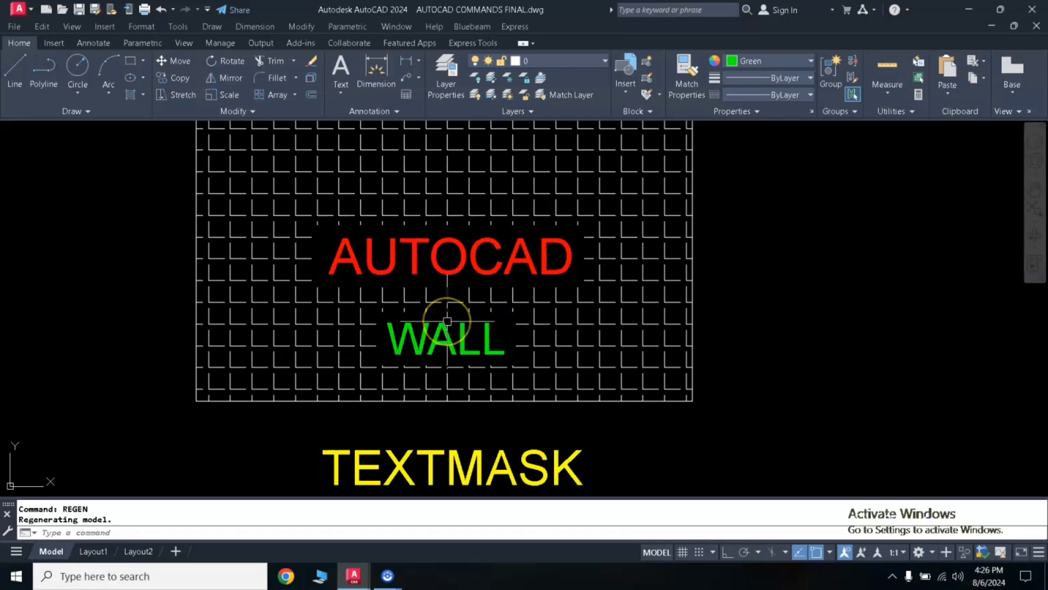
scroll(483, 309, down, 2)
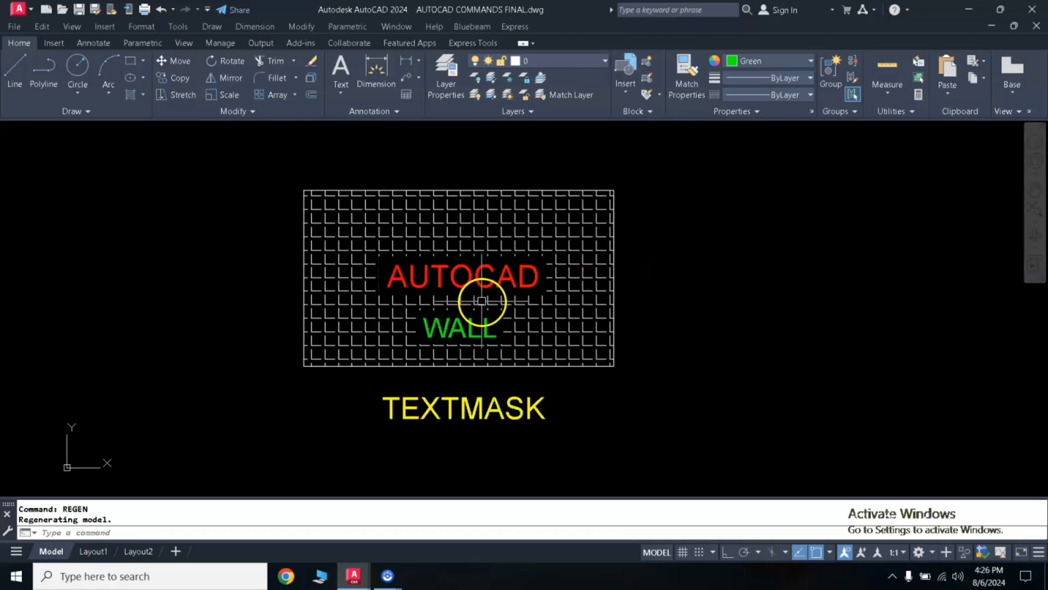
mouse_move(466, 297)
middle_down()
mouse_move(486, 299)
mouse_move(476, 296)
middle_up()
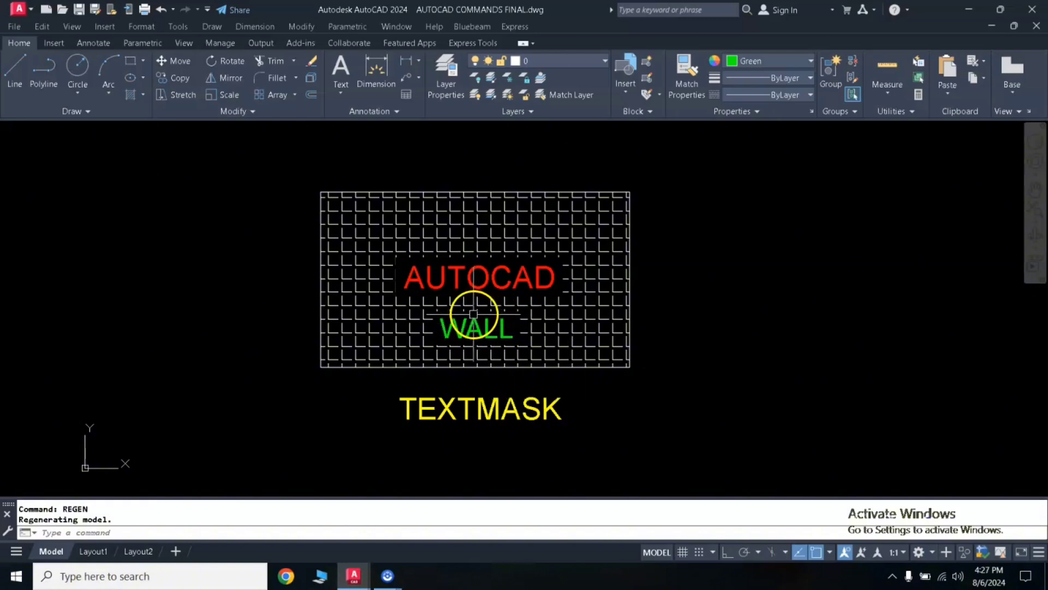
mouse_move(460, 328)
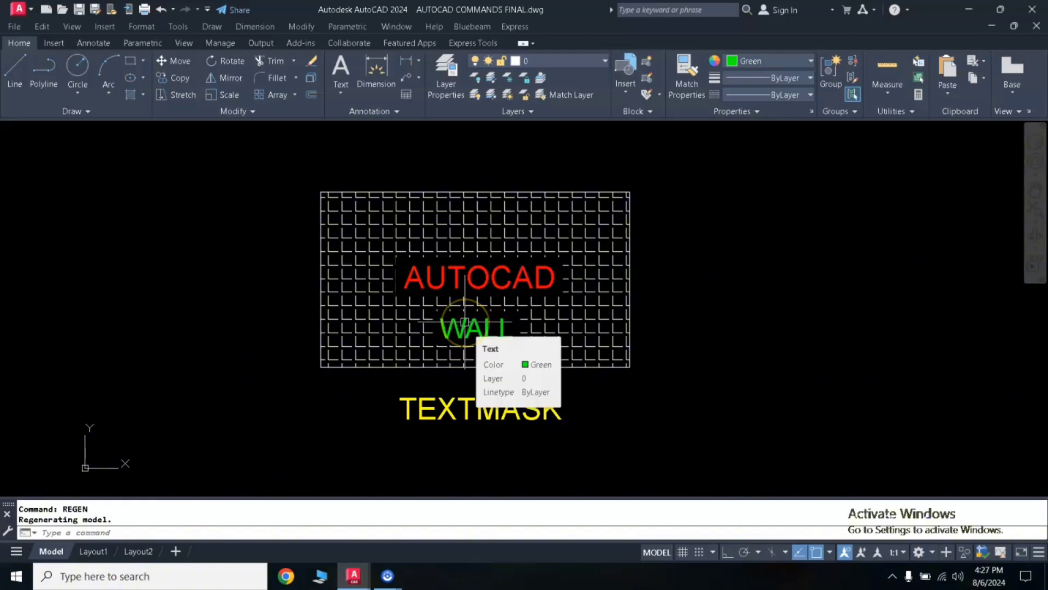
scroll(465, 322, up, 2)
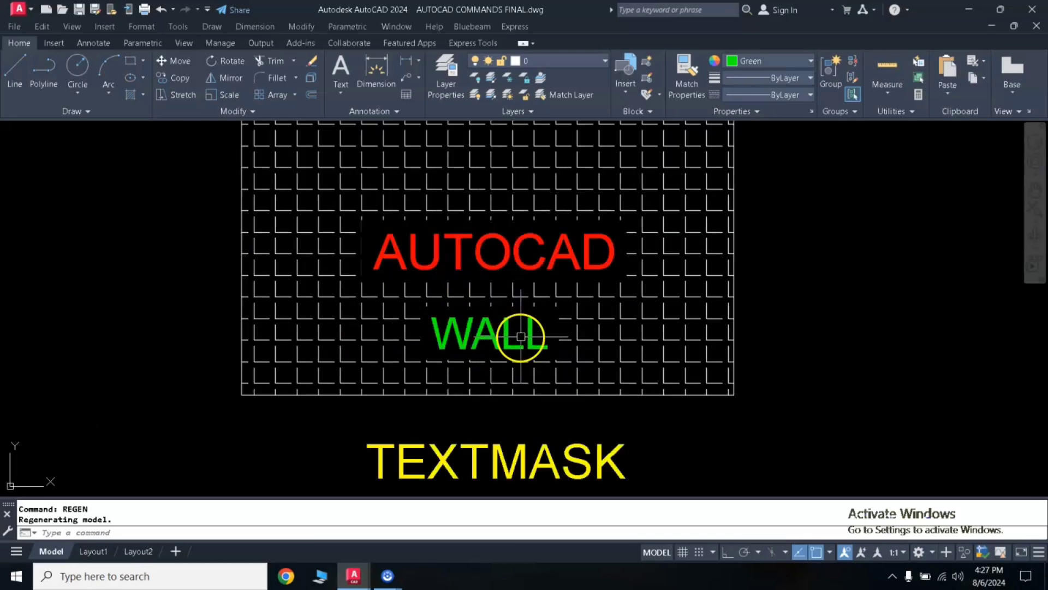
scroll(508, 320, down, 2)
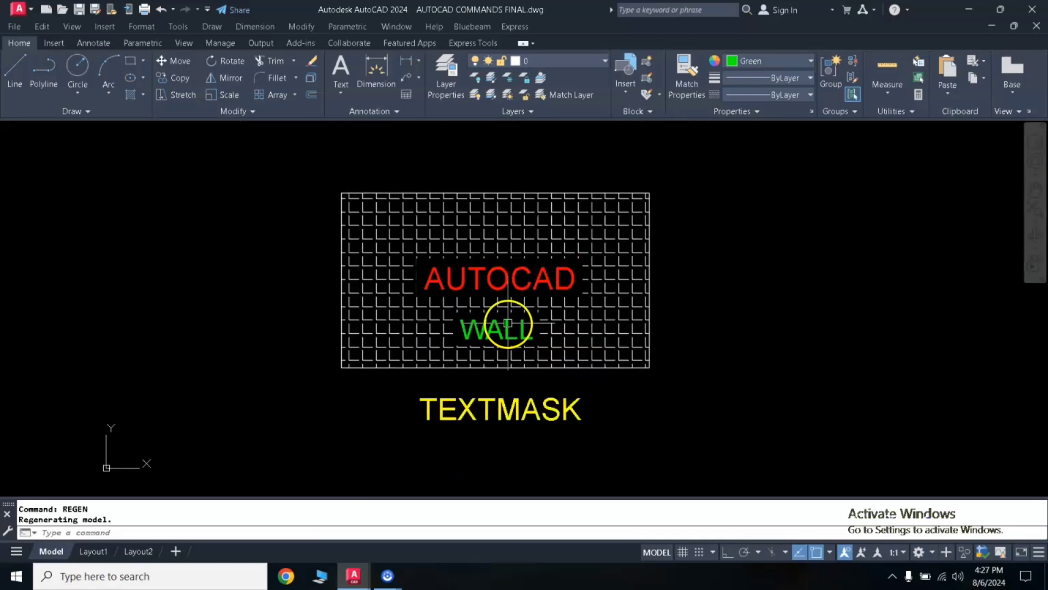
scroll(520, 314, up, 2)
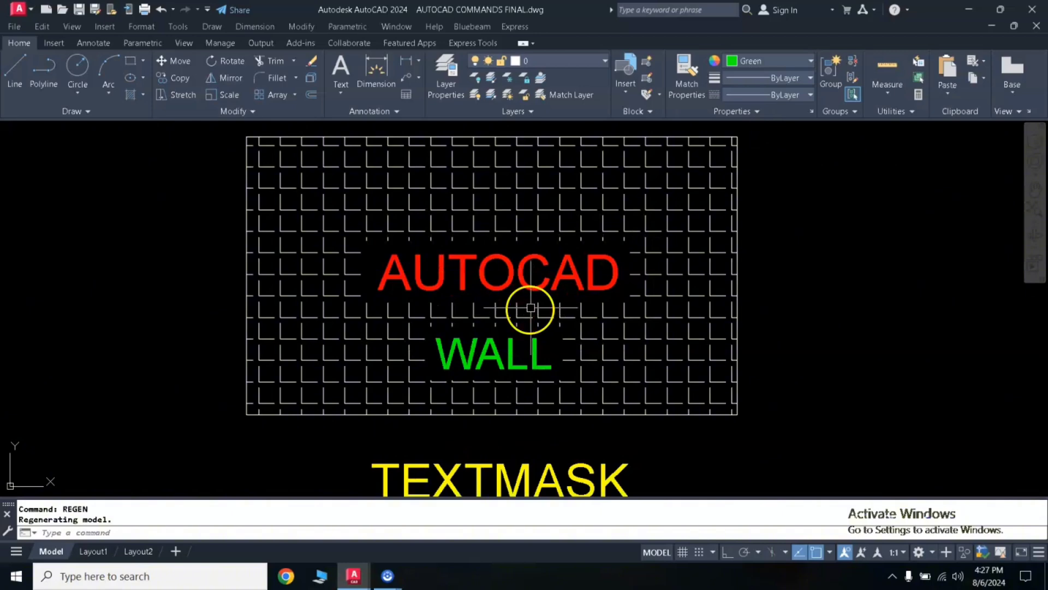
mouse_move(531, 308)
middle_down()
mouse_move(524, 276)
mouse_move(521, 289)
middle_up()
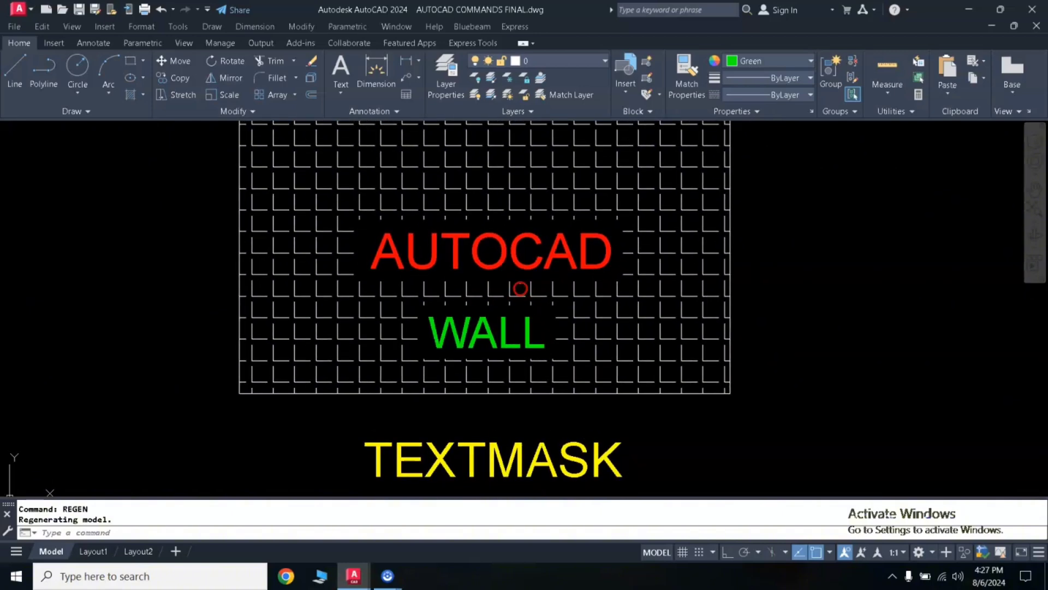